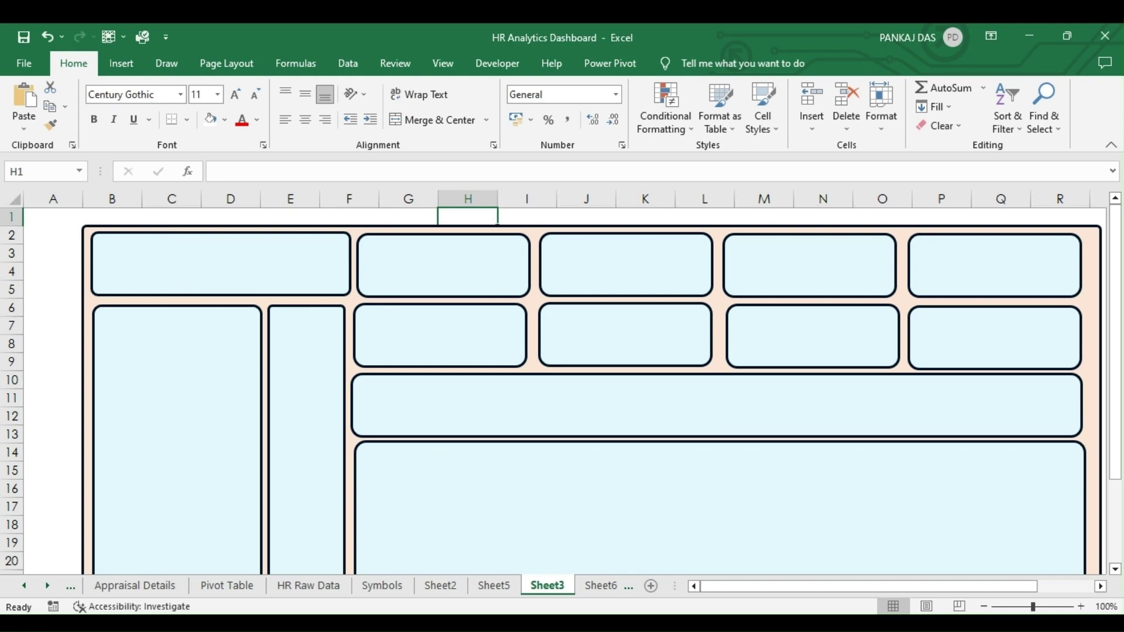
Step: Copy the grouped dashboard layout on Sheet3
left_click(89, 227)
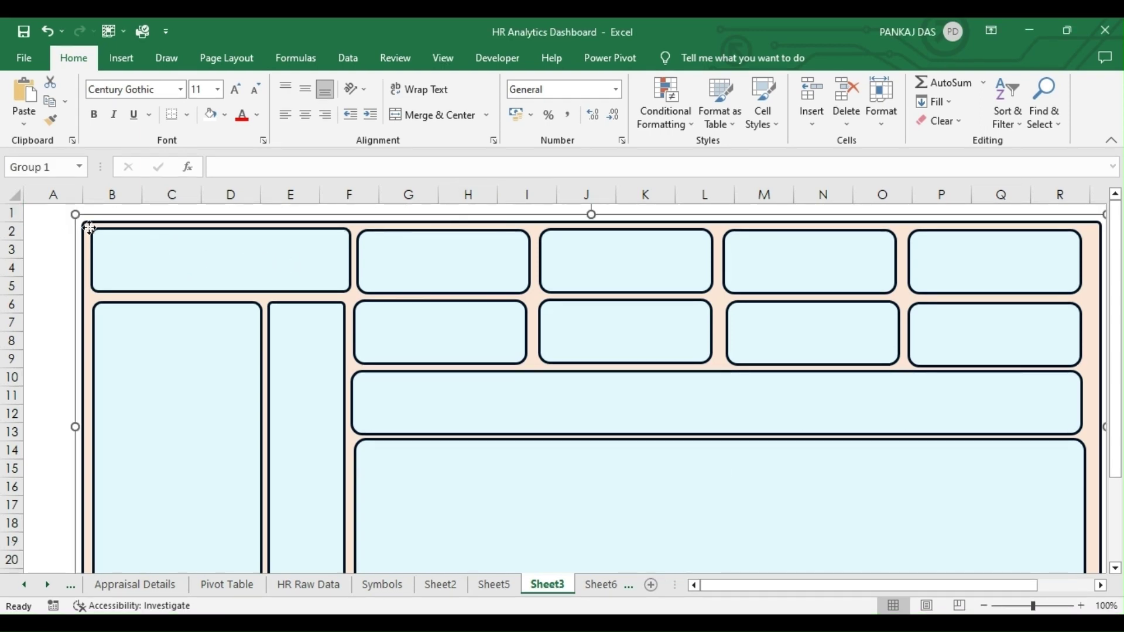
right_click(89, 227)
left_click(117, 286)
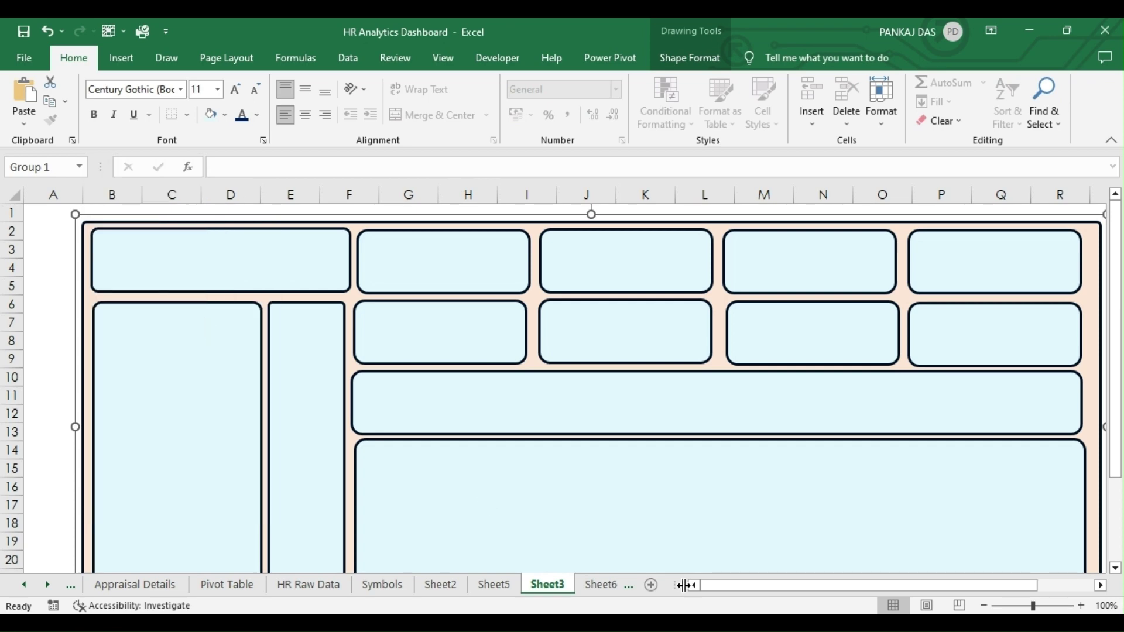
Step: Add a new worksheet and fill all of its cells with white to hide the gridlines
left_click(652, 585)
left_click(13, 193)
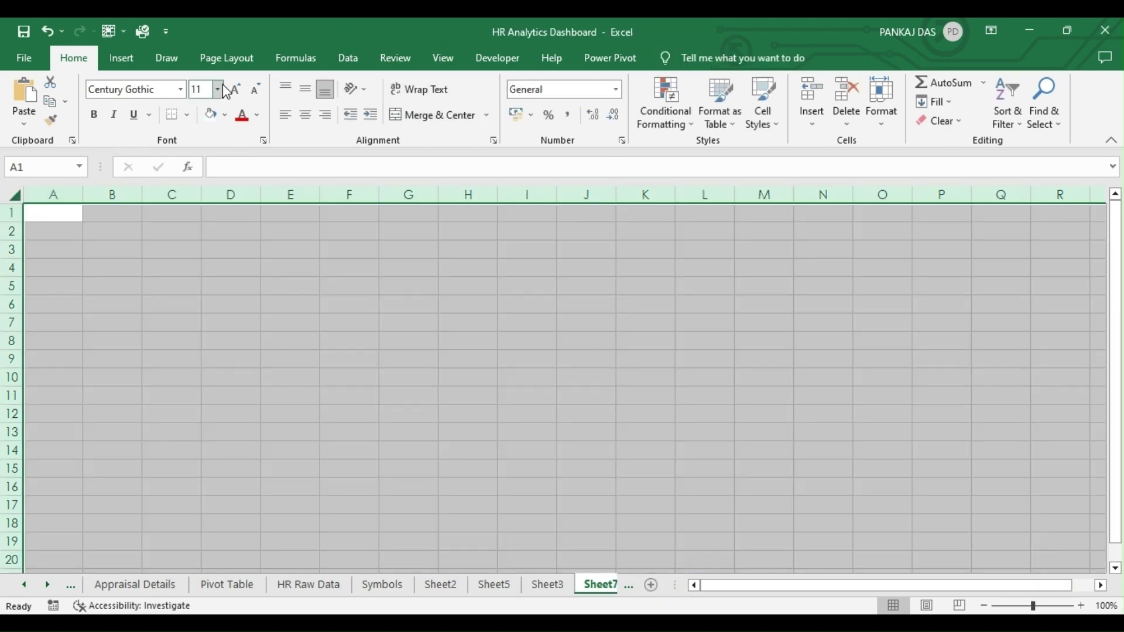
left_click(213, 114)
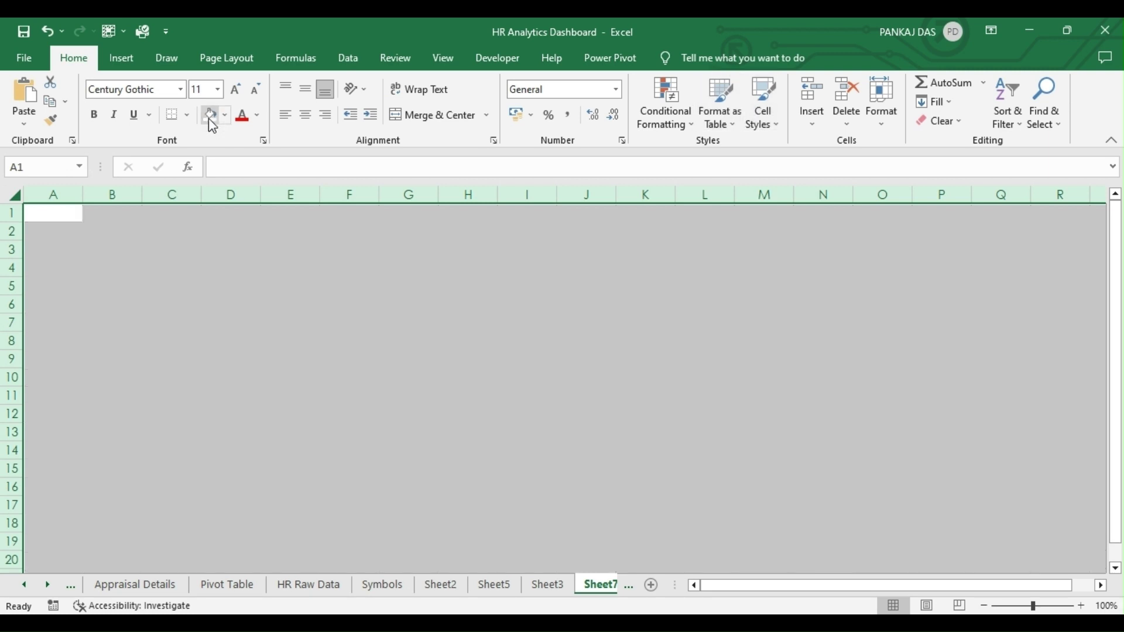
Step: Paste the copied dashboard layout group at cell B2 of the new sheet
left_click(101, 230)
key("ctrl+v")
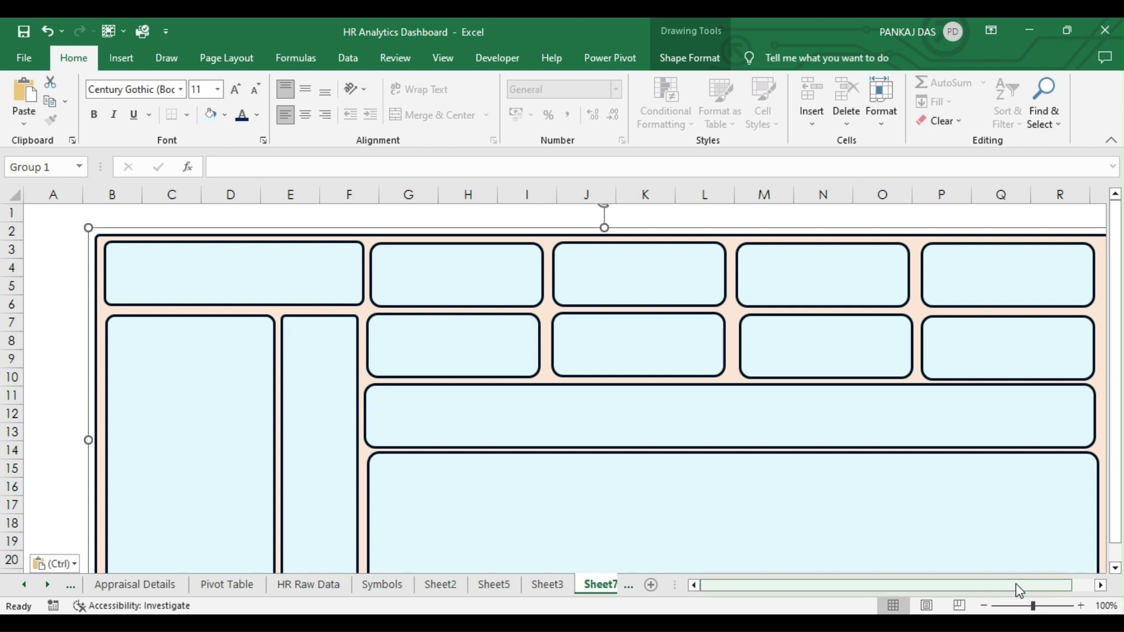
left_click_drag(1016, 585, 1024, 585)
left_click_drag(1116, 516, 1118, 561)
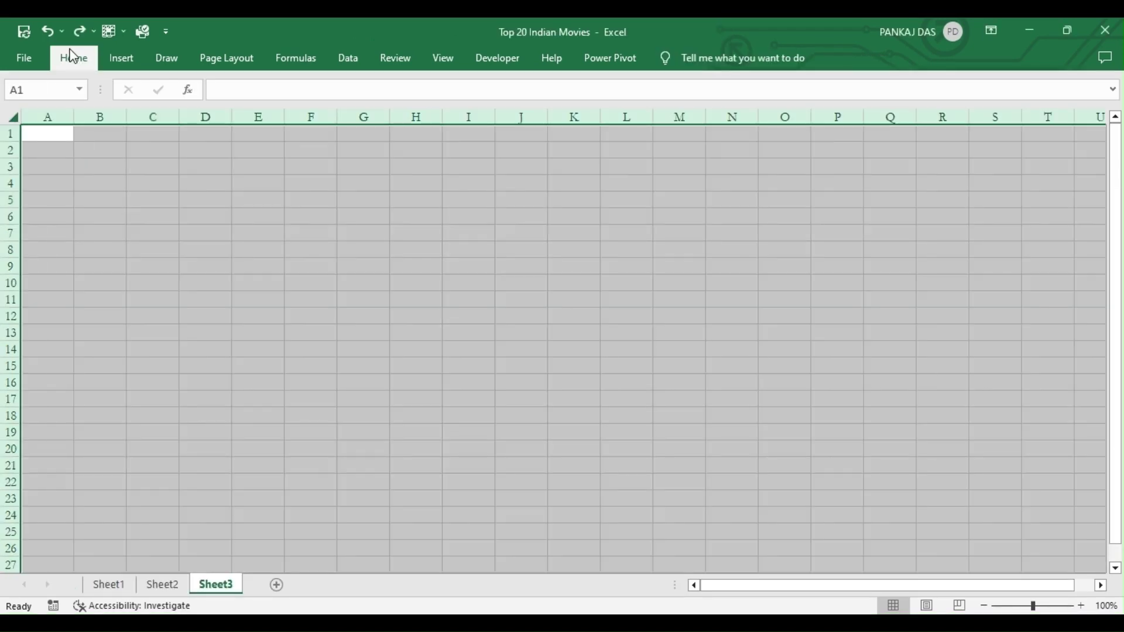
Step: In the Top 20 Indian Movies workbook, fill all cells of Sheet3 with white to hide the gridlines
left_click(74, 56)
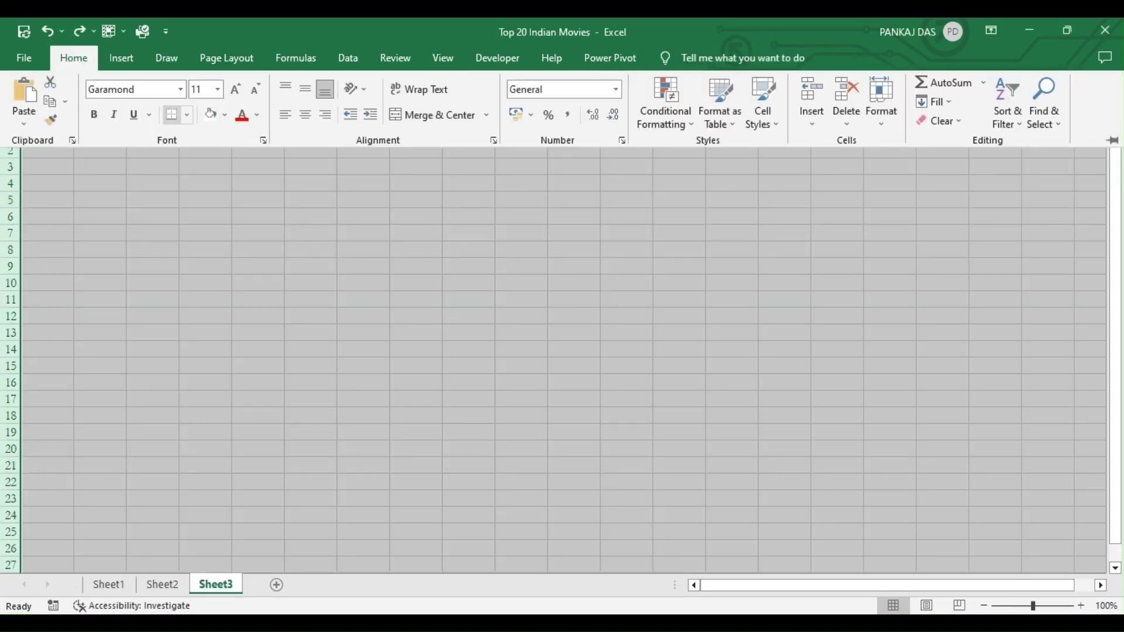
left_click(210, 114)
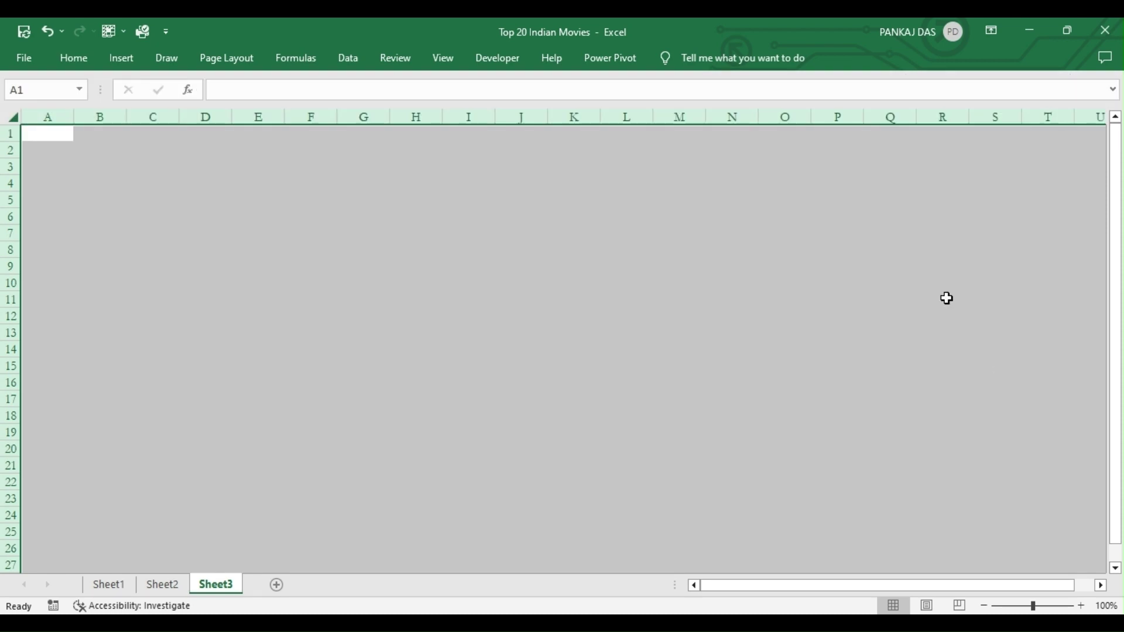
left_click(108, 148)
left_click(82, 135)
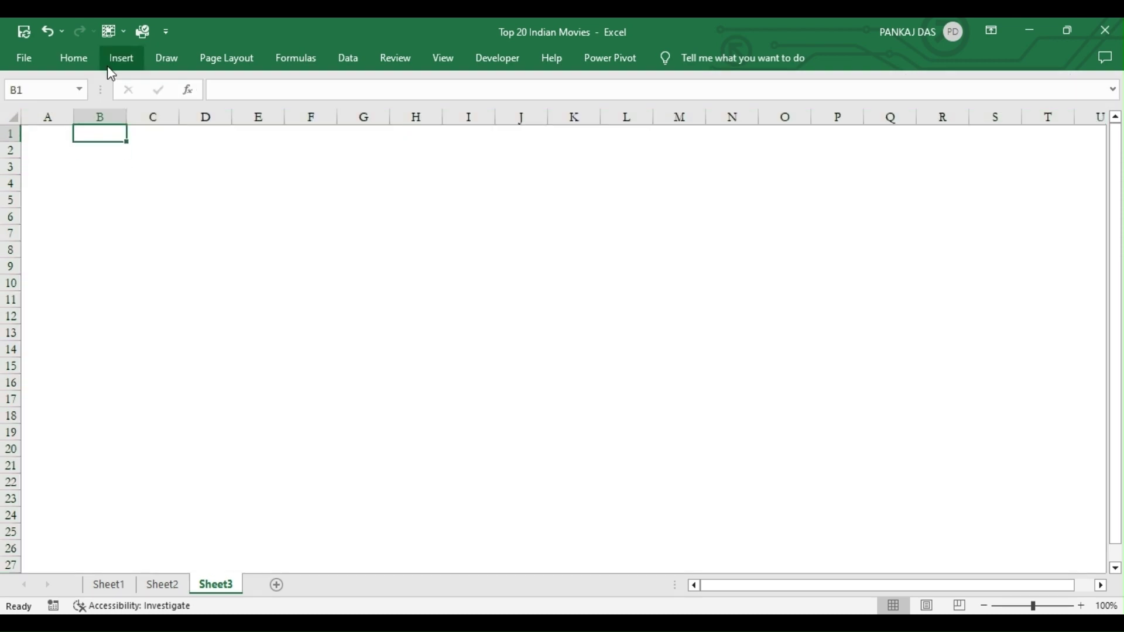
Step: Insert a rounded rectangle on the blank sheet near cell B3
left_click(117, 62)
left_click(199, 103)
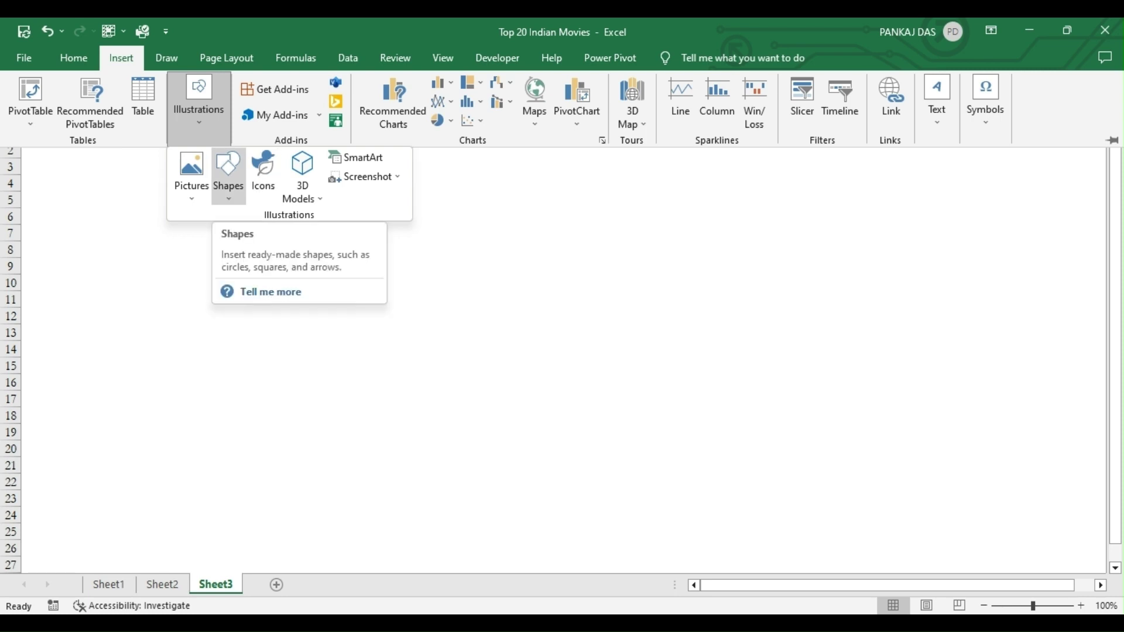
left_click(228, 175)
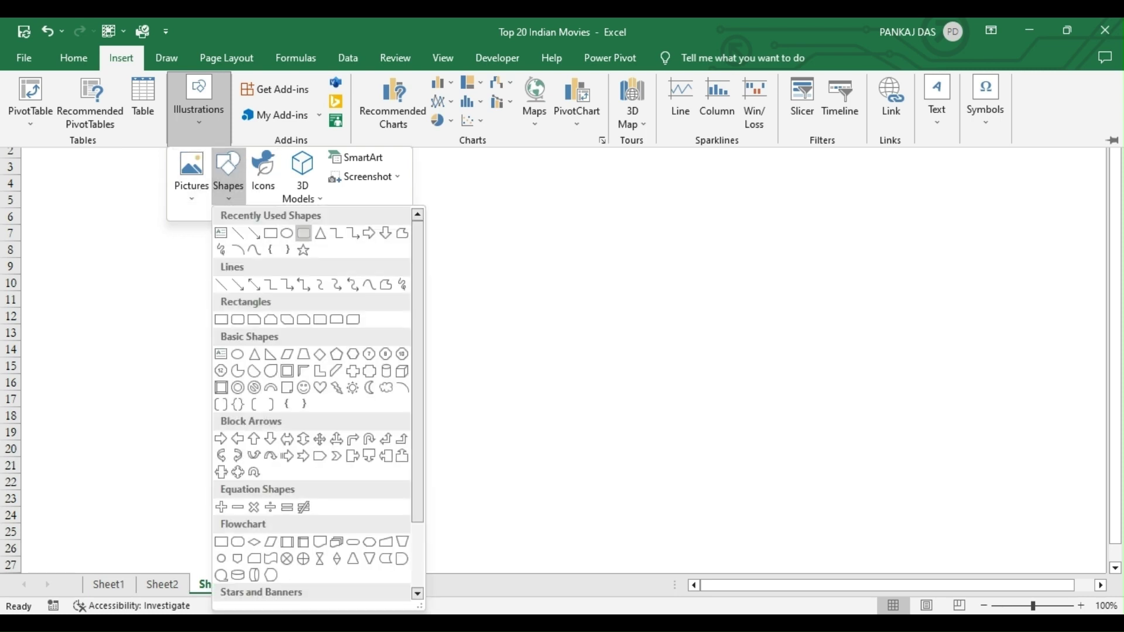
left_click(303, 233)
left_click(89, 158)
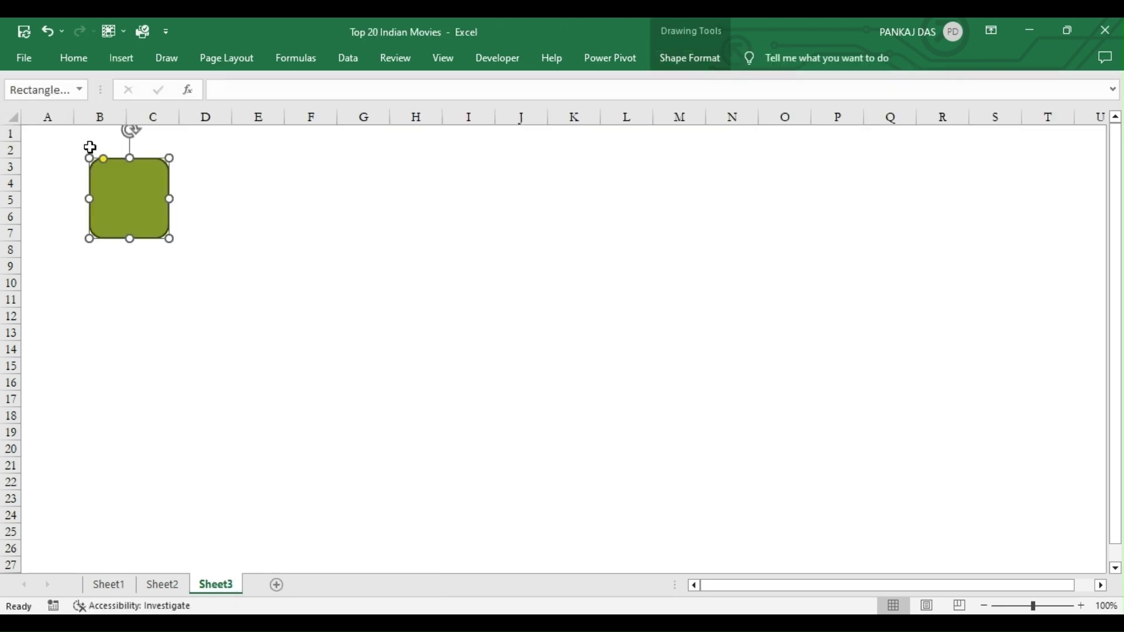
Step: Enlarge the rounded rectangle into a background panel from B2 to about U26, with slightly rounded corners and a light cream fill
left_click(86, 148)
left_click(116, 177)
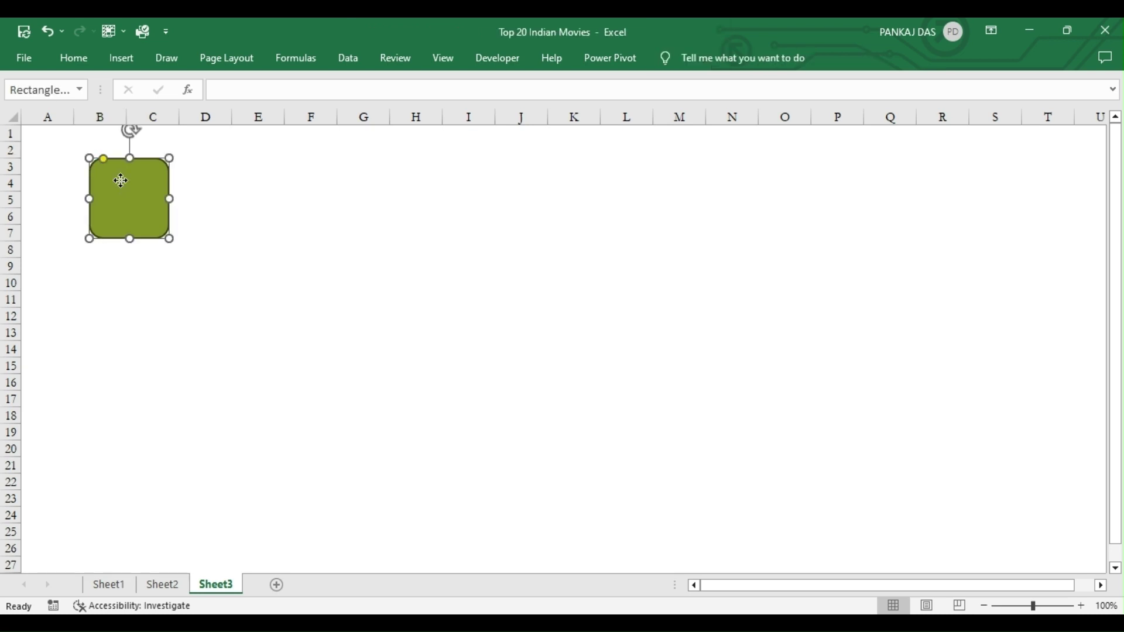
left_click_drag(116, 178, 1077, 223)
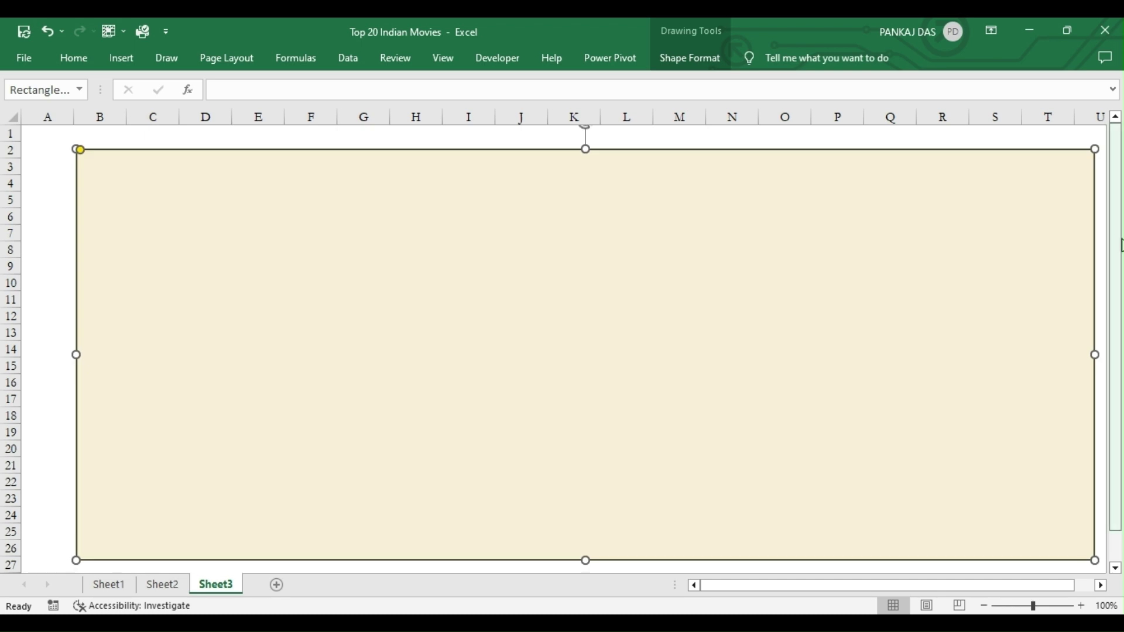
left_click(1118, 244)
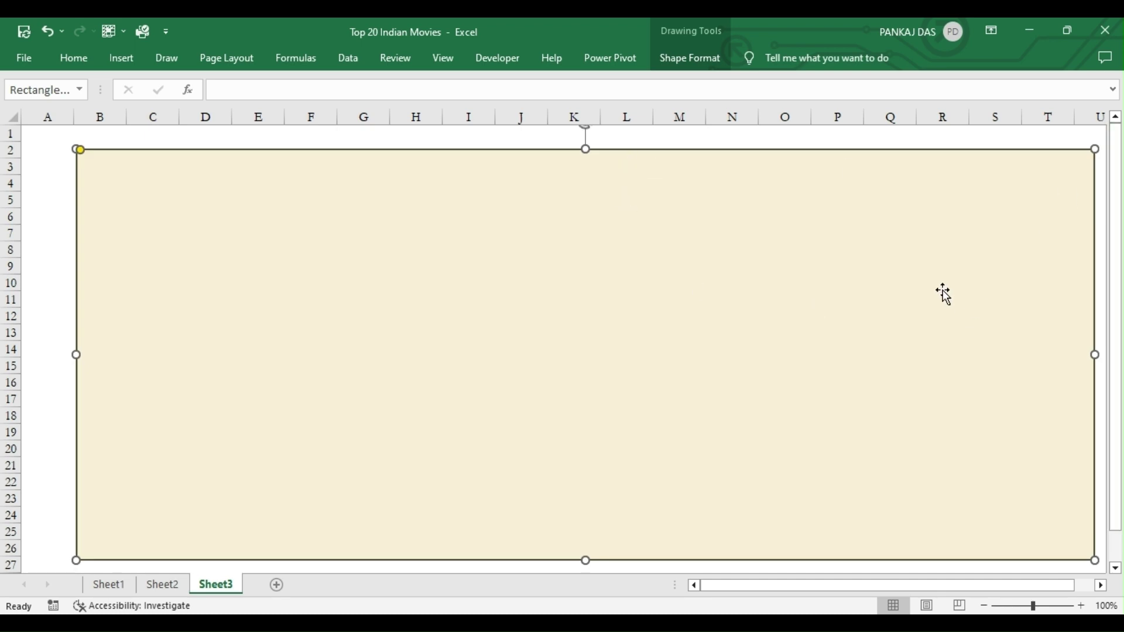
left_click(39, 171)
Step: Draw a second rounded rectangle in the background panel's upper-left corner, spanning about columns B to H and rows 3 to 6
left_click(121, 58)
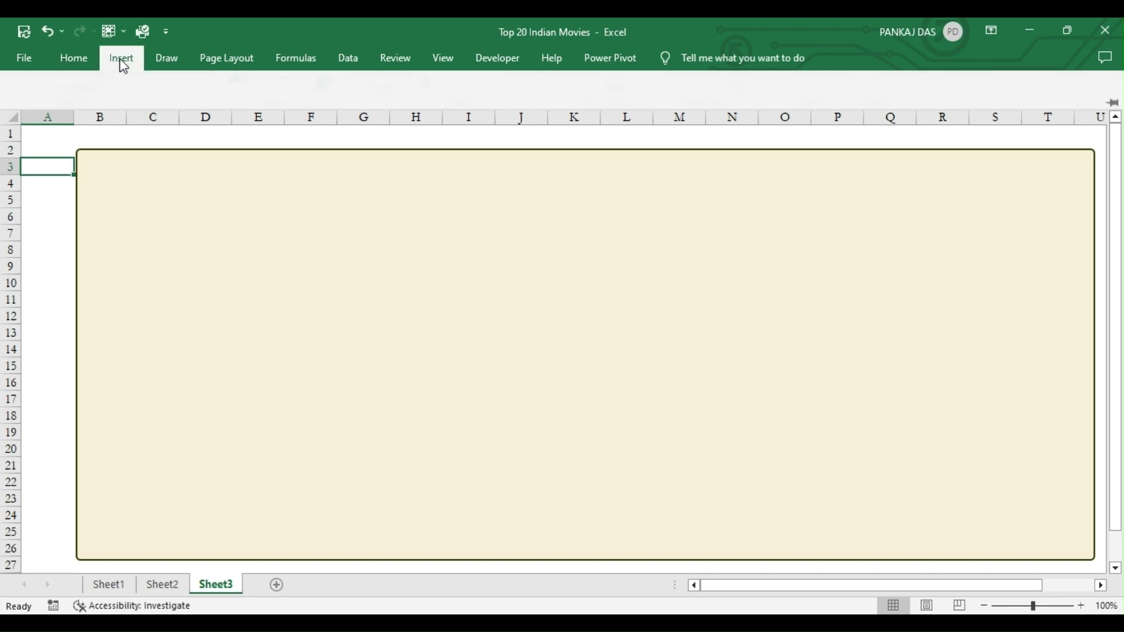
left_click(199, 102)
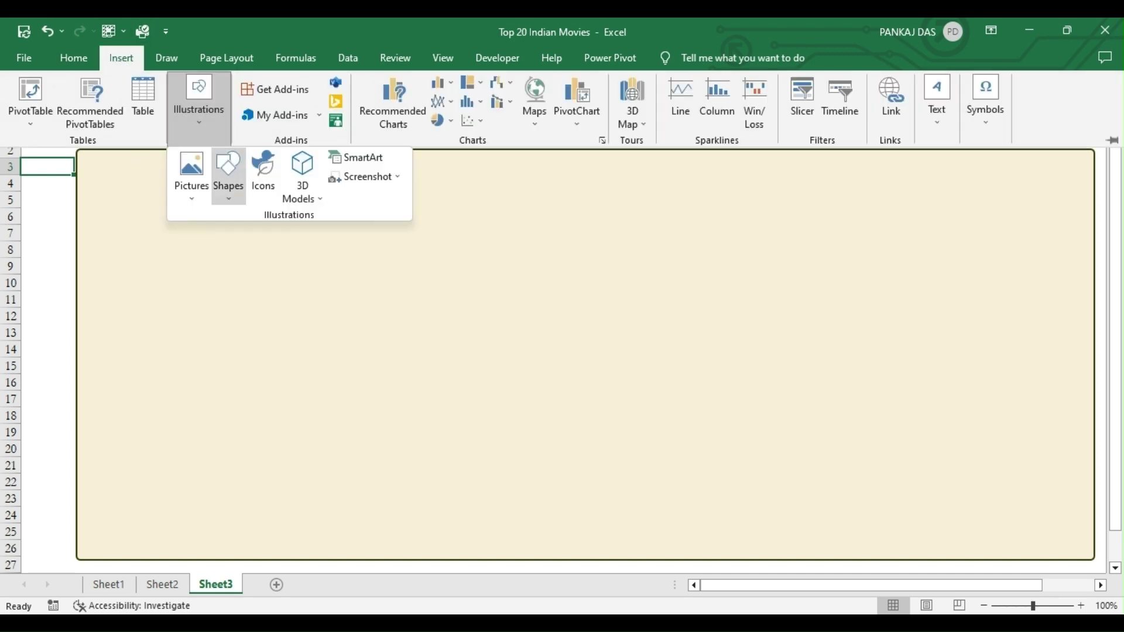
left_click(229, 176)
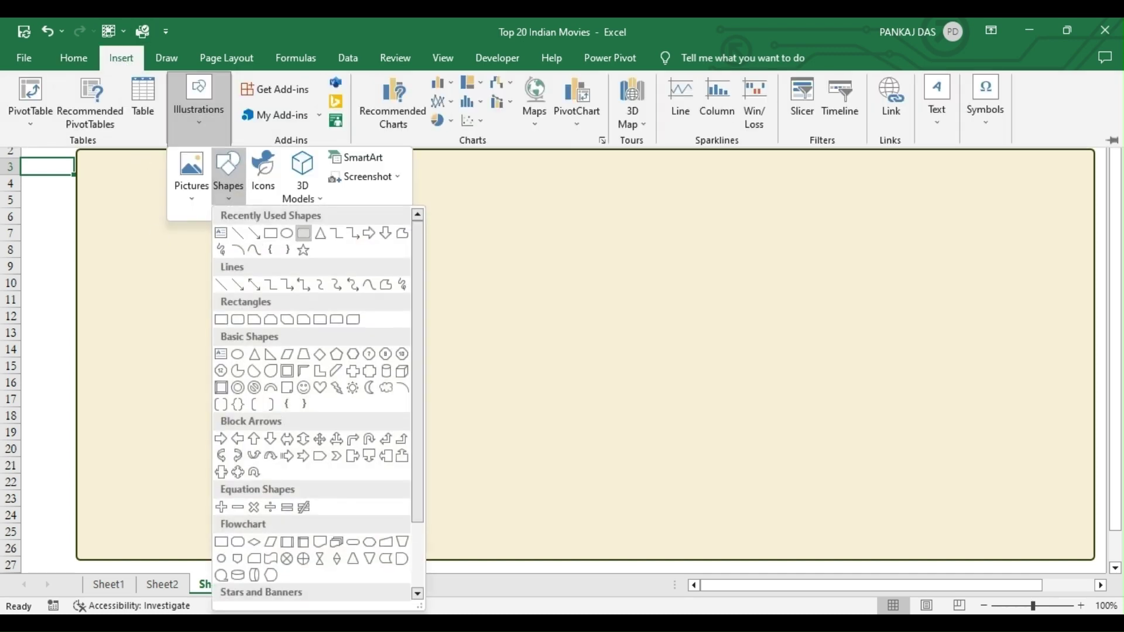
left_click(303, 233)
left_click_drag(91, 161, 398, 226)
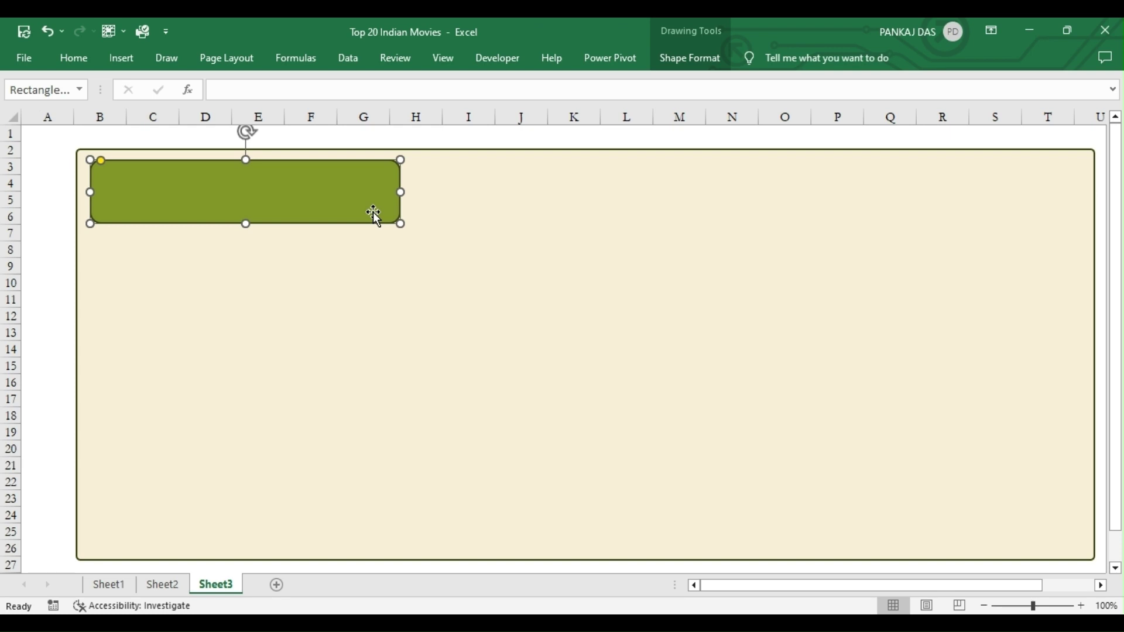
Step: Narrow the header box to columns B to F and line up four equal, smaller copies beside it in rows 3 to 6
left_click_drag(172, 183, 163, 179)
left_click_drag(392, 183, 531, 218)
left_click_drag(609, 190, 719, 206)
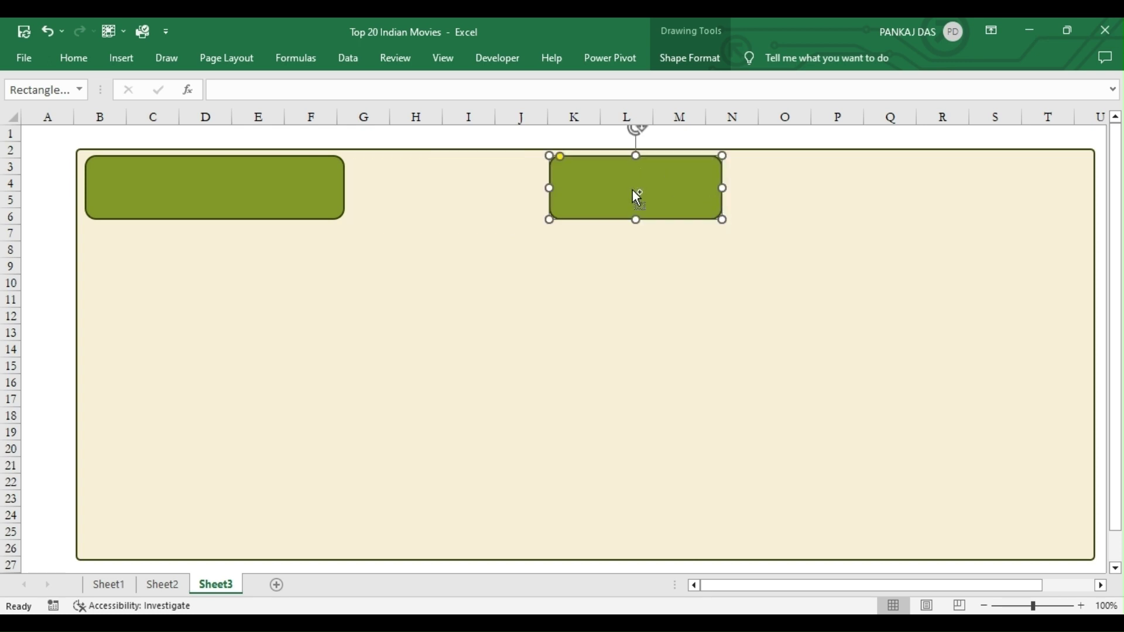
key("ctrl+z")
left_click_drag(506, 206, 1067, 209)
left_click(983, 309)
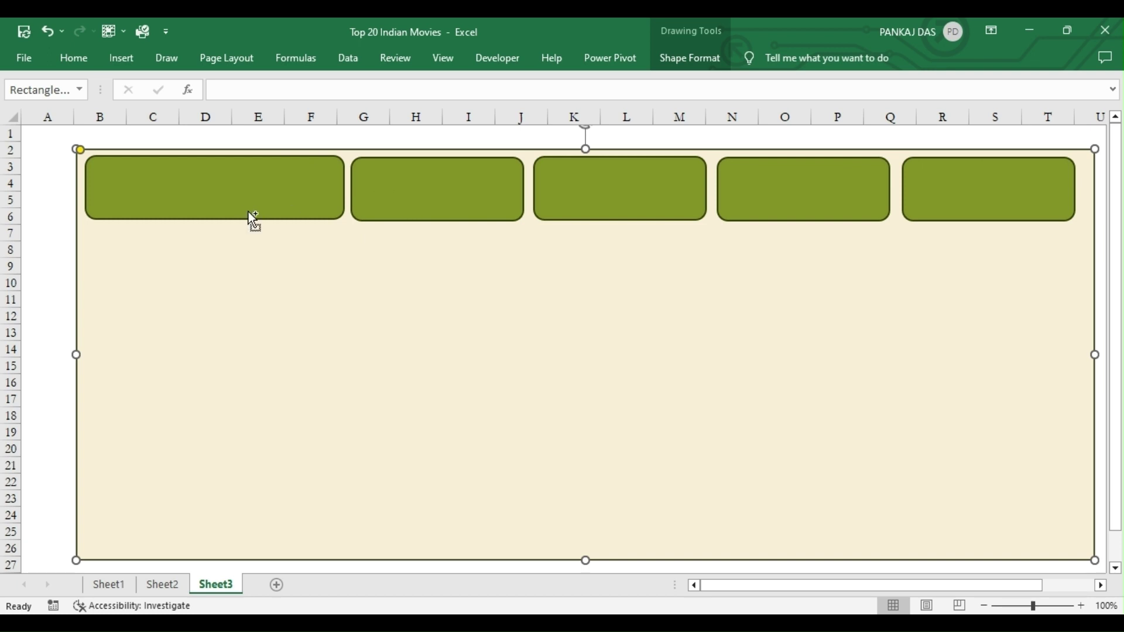
left_click_drag(253, 217, 255, 260)
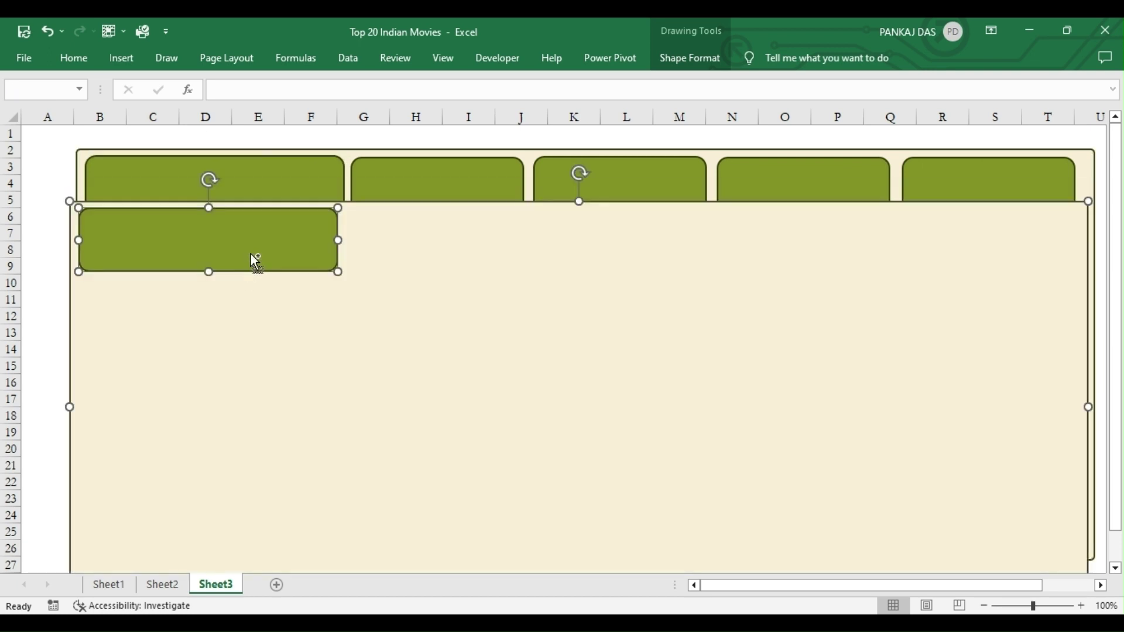
key("ctrl+z")
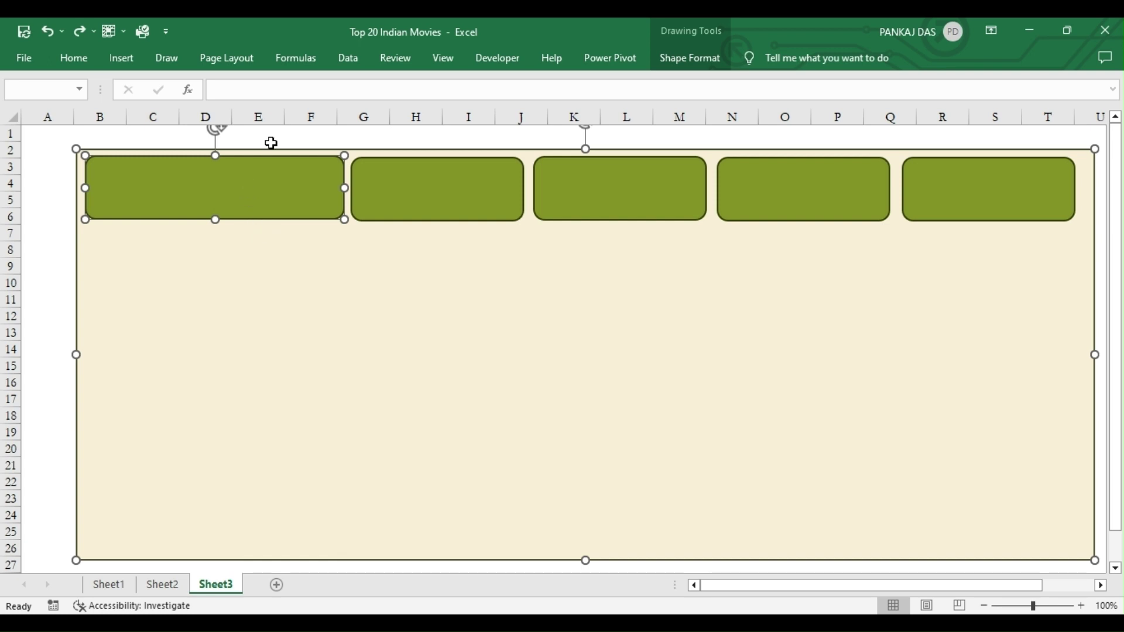
left_click(272, 143)
Step: Duplicate the header box directly below itself and narrow the copy to about columns B to E
left_click(162, 204)
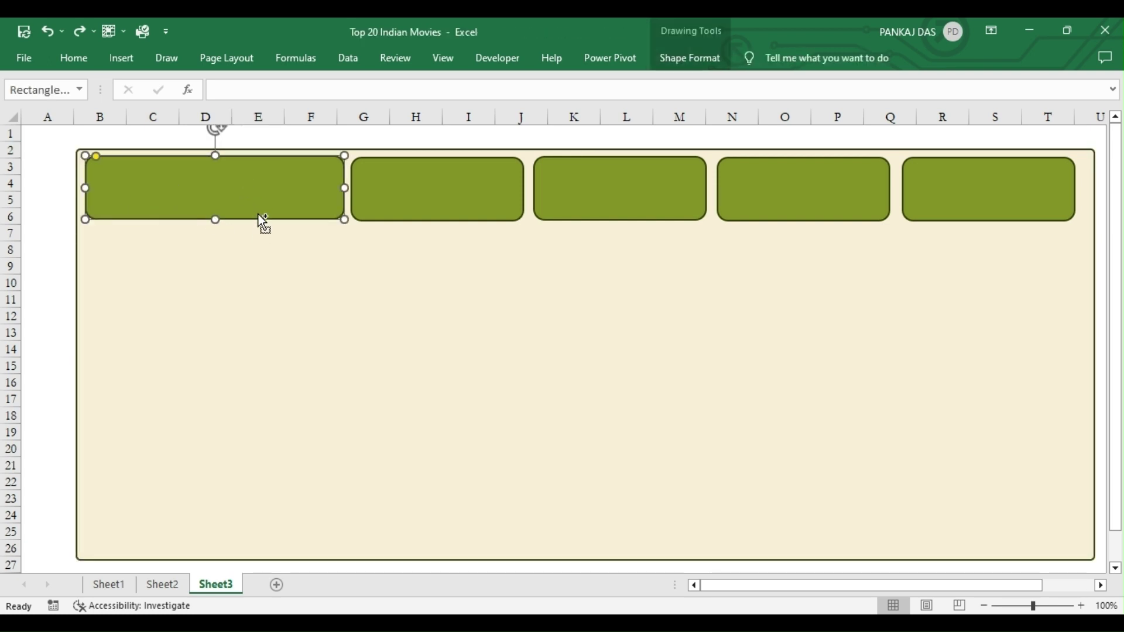
left_click_drag(254, 212, 259, 293)
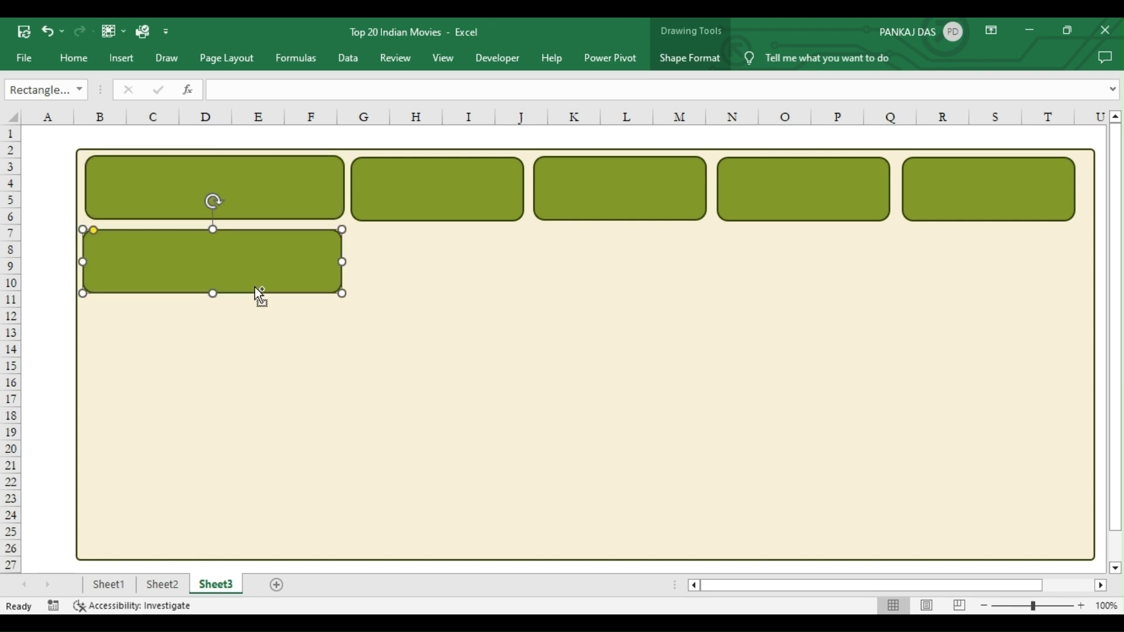
left_click_drag(342, 263, 253, 262)
left_click_drag(170, 261, 82, 253)
left_click_drag(258, 260, 256, 259)
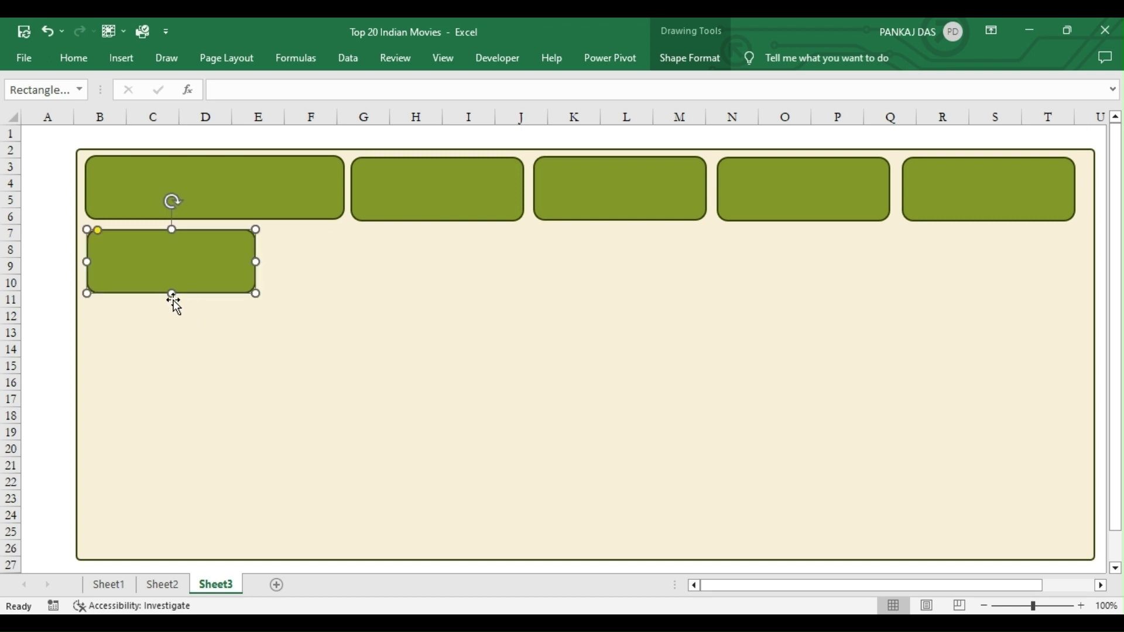
Step: Stretch the new box down to about row 25 and reduce the corner rounding of it and the header box
left_click_drag(171, 294, 153, 545)
left_click_drag(116, 231, 96, 233)
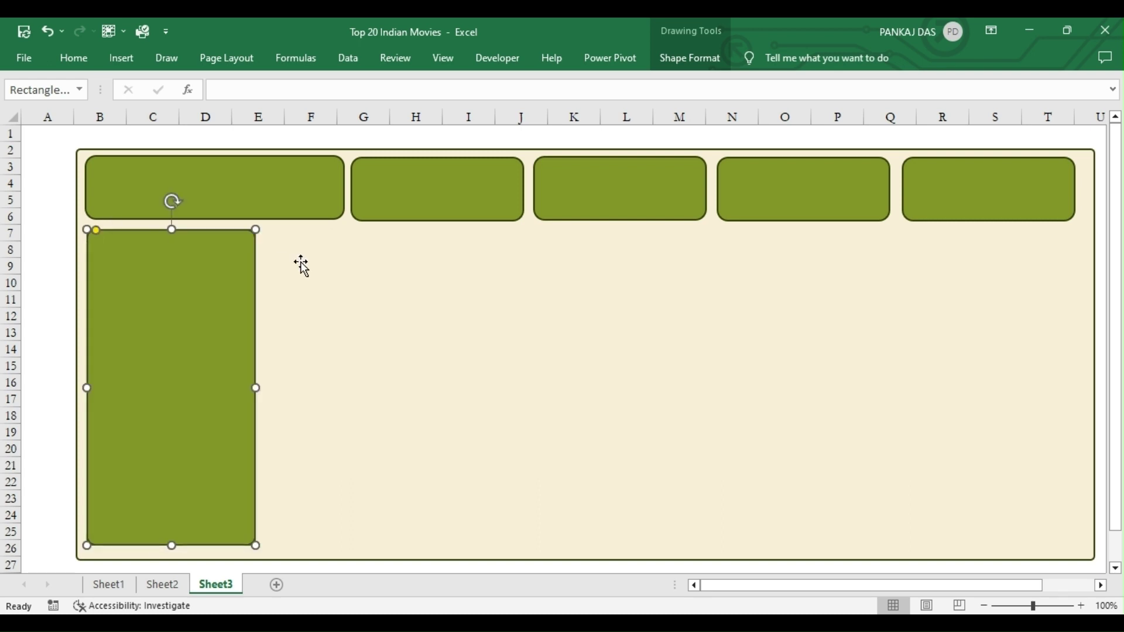
left_click(111, 166)
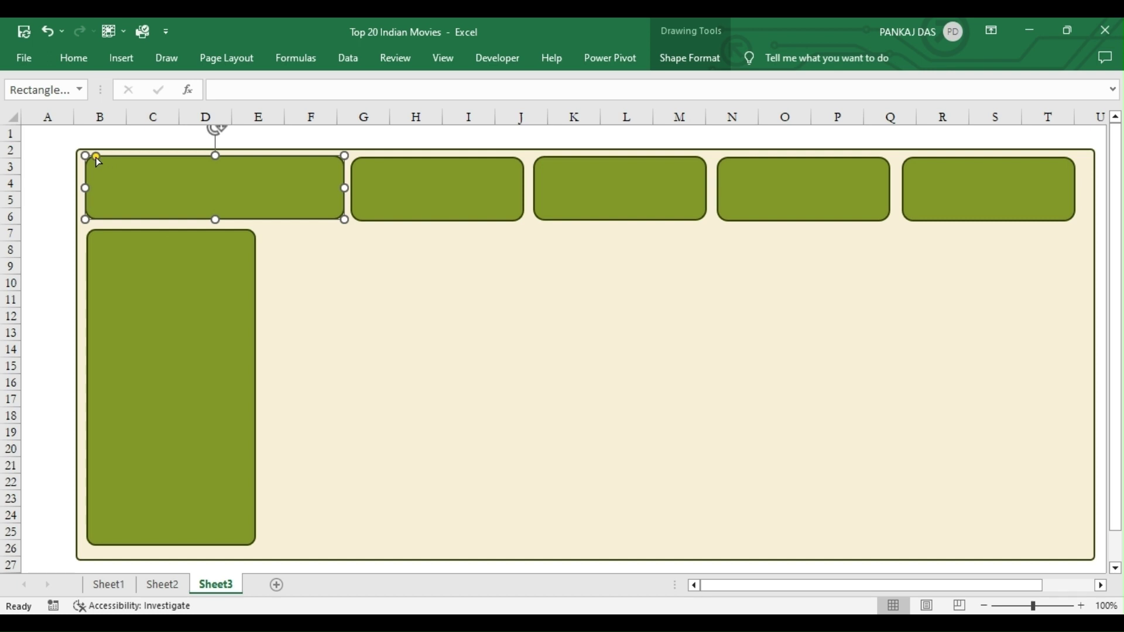
left_click_drag(95, 155, 89, 154)
left_click(413, 329)
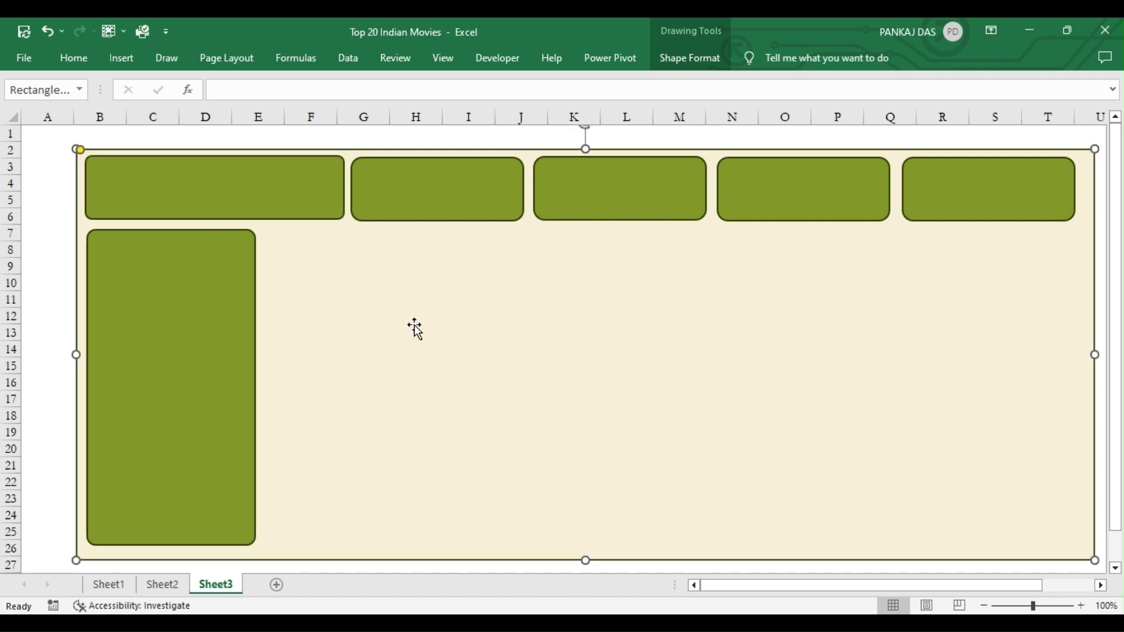
Step: Duplicate the tall box beside itself and narrow the copy so it ends under the header box's right edge, around column F
left_click(197, 388)
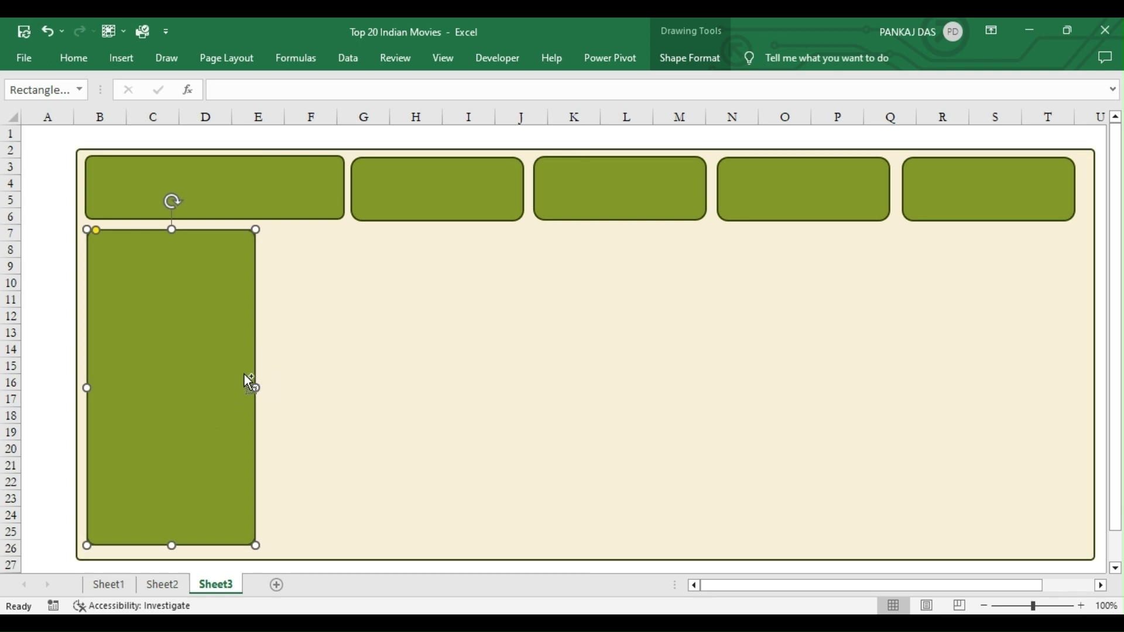
left_click_drag(251, 367, 433, 371)
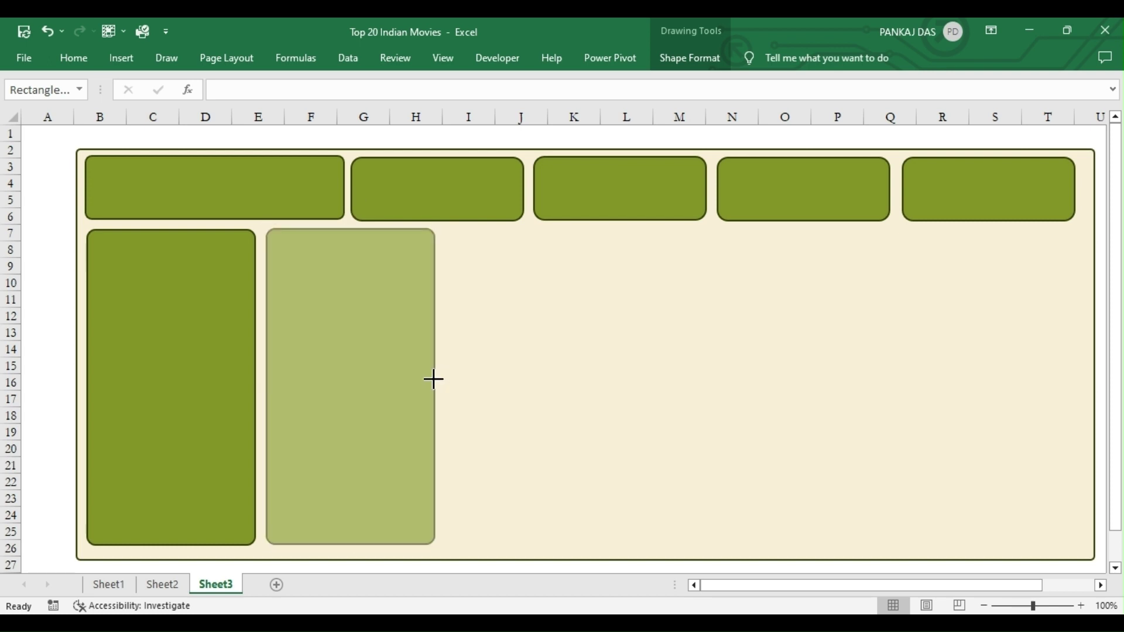
left_click_drag(433, 379, 344, 371)
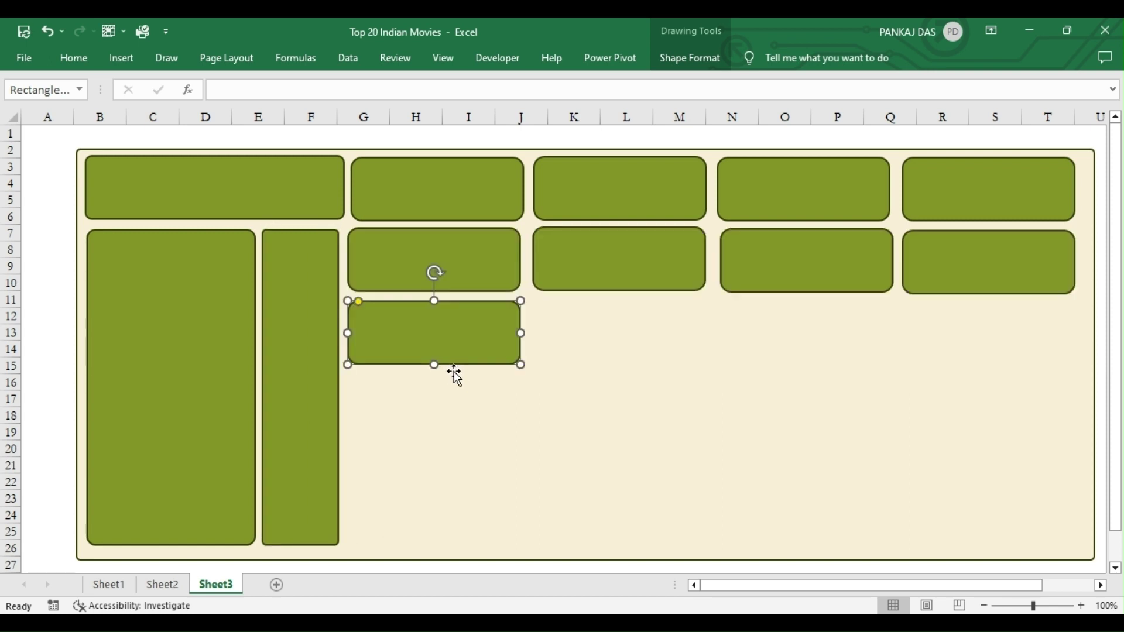
Step: Widen the box beneath the second row of cards to span the four cards' full width, about columns G to T
left_click_drag(521, 333, 658, 329)
left_click_drag(344, 316, 482, 319)
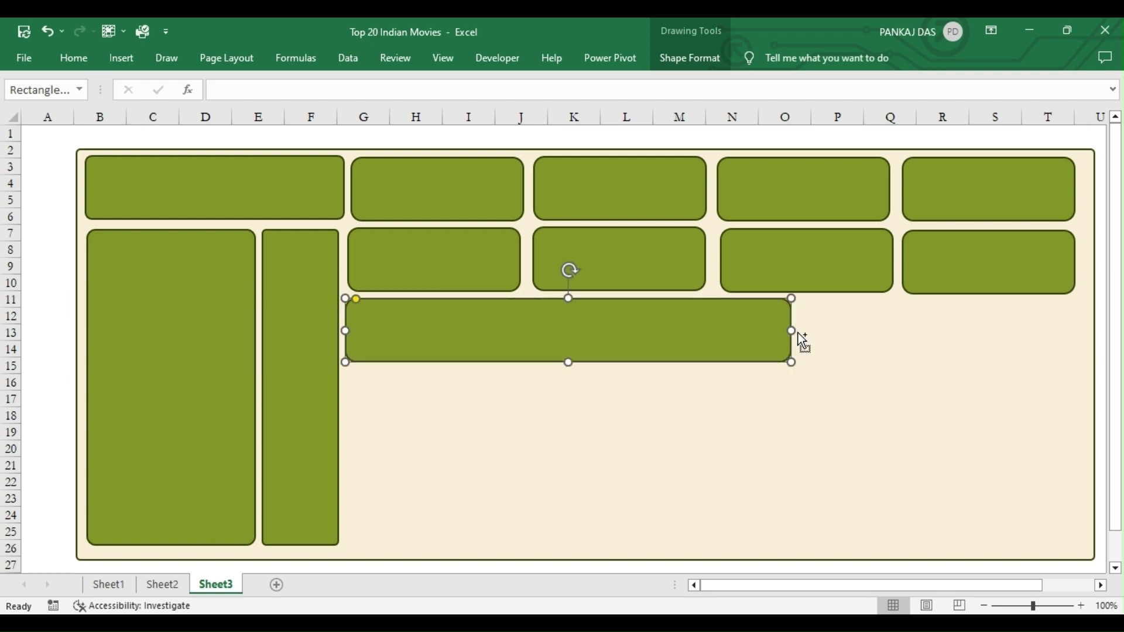
left_click_drag(794, 330, 1060, 326)
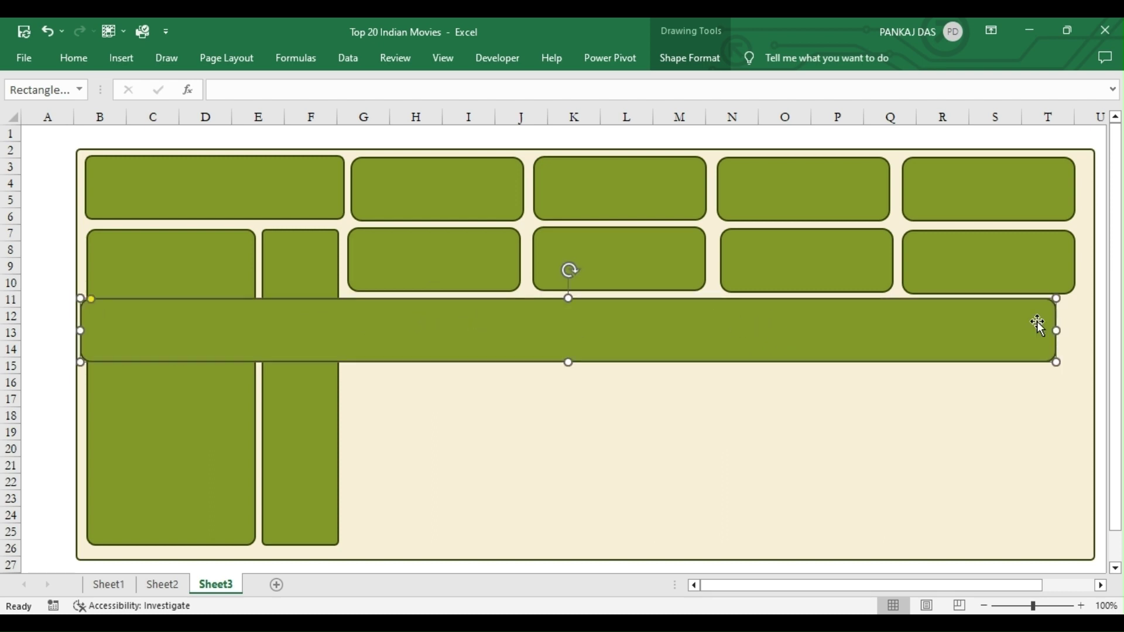
left_click_drag(94, 331, 345, 319)
left_click_drag(1057, 330, 1077, 332)
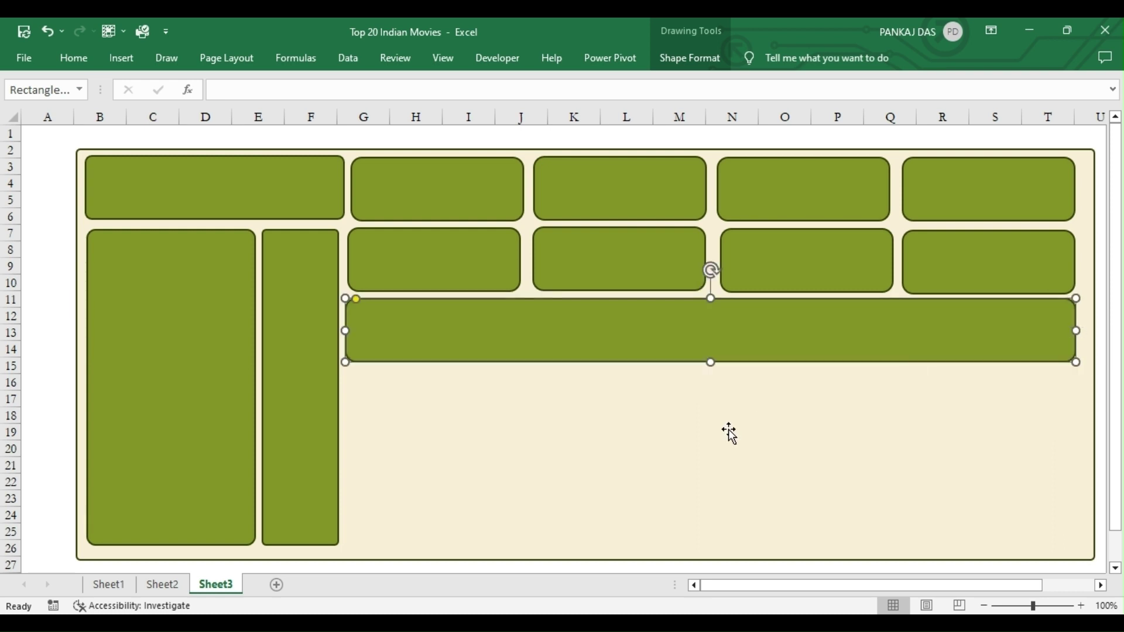
Step: Duplicate the wide box beneath the second row of cards directly below itself, starting at about row 15
left_click(539, 419)
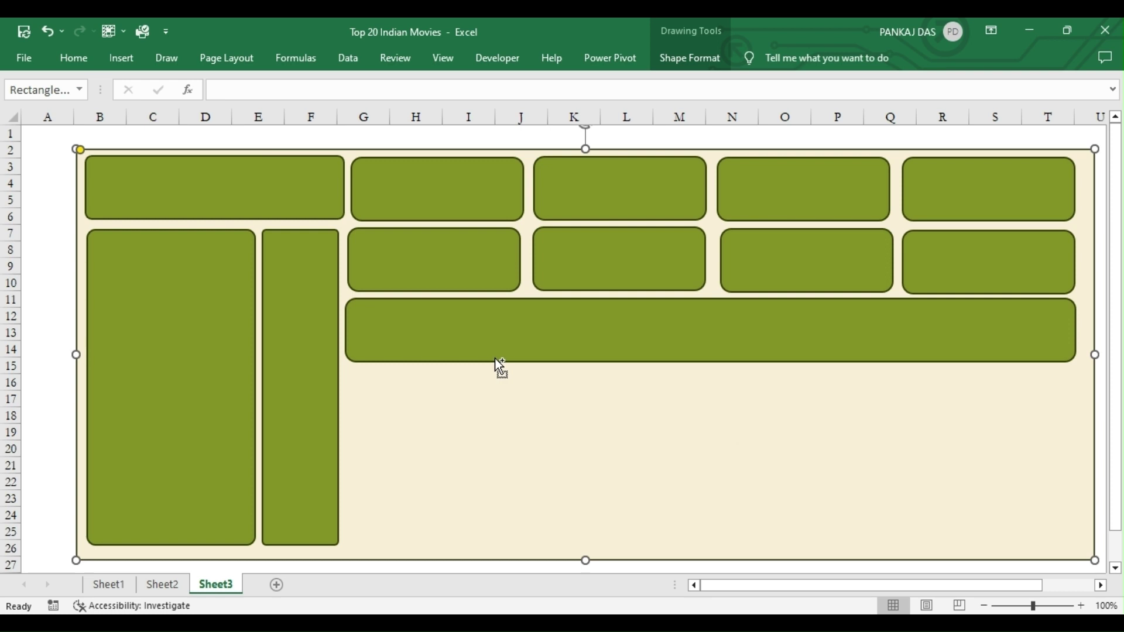
left_click(485, 138)
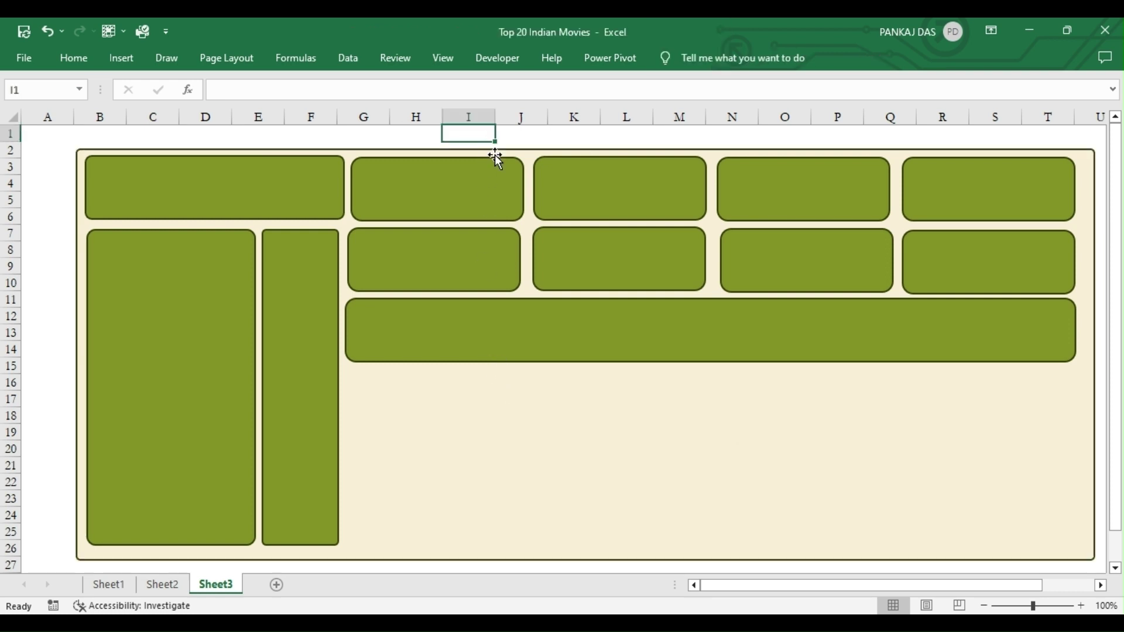
left_click(549, 350)
left_click_drag(548, 358, 551, 424)
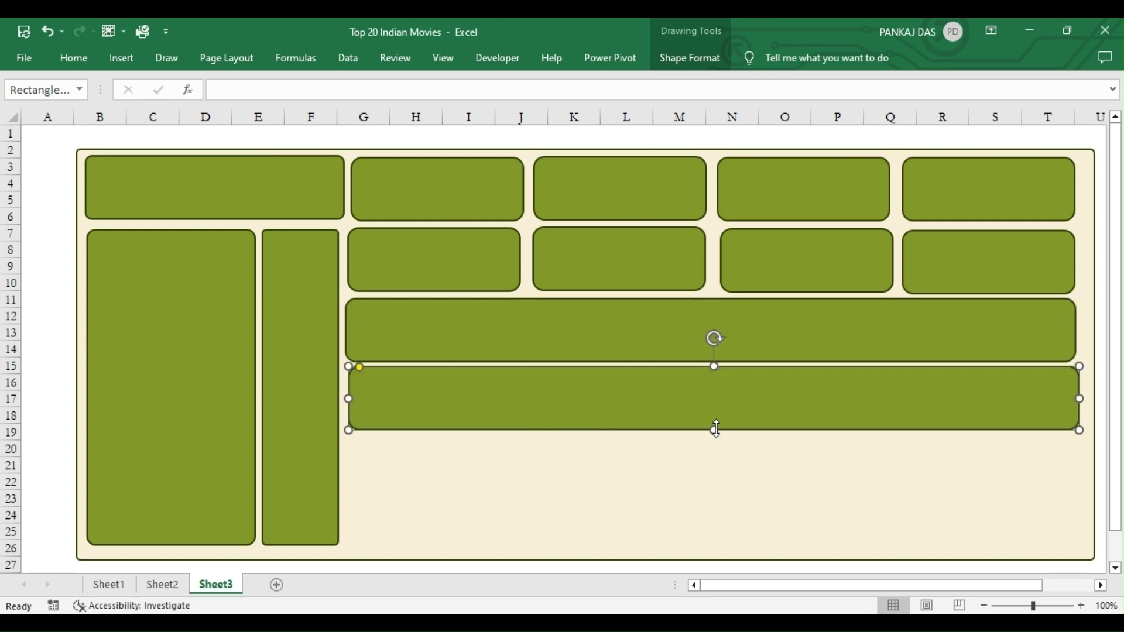
Step: Stretch the new wide box down to about row 26 and reduce its corner rounding to match the other boxes
left_click_drag(714, 431, 714, 487)
key("ctrl+z")
left_click_drag(715, 433, 715, 550)
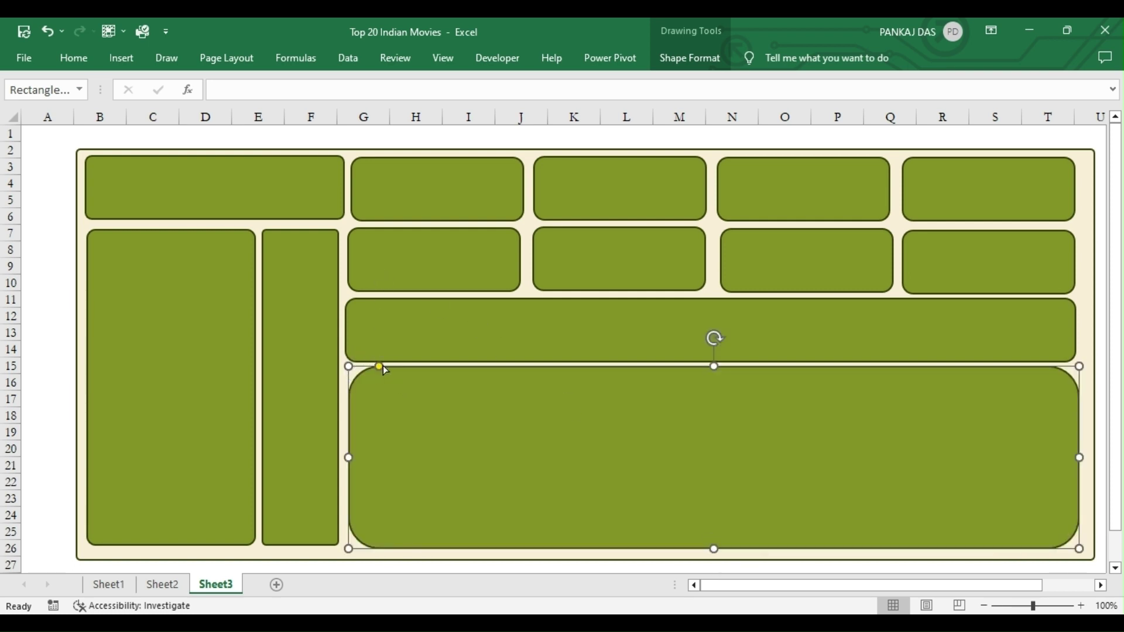
left_click_drag(380, 366, 362, 366)
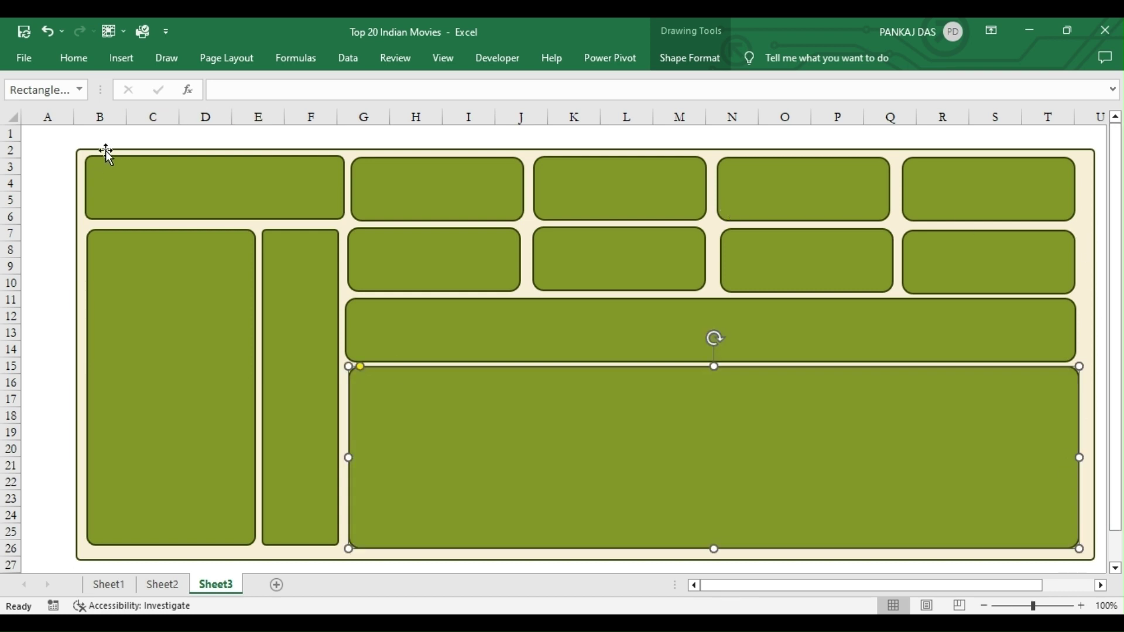
Step: Group all the green boxes, including the header, two side panels, eight cards and two wide boxes, into one object
left_click(134, 189, "shift")
left_click(461, 198, "shift")
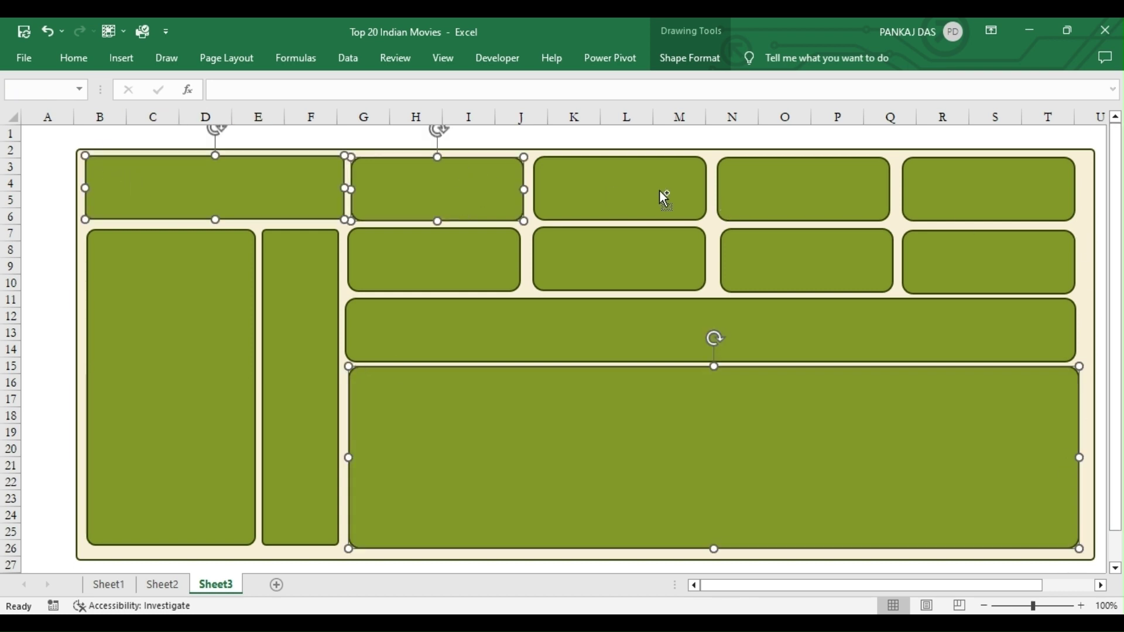
left_click(661, 196, "shift")
left_click(729, 201, "shift")
left_click(954, 202, "shift")
left_click(982, 270, "shift")
left_click(721, 260, "shift")
left_click(443, 269, "ctrl")
left_click(289, 279, "ctrl")
left_click(181, 278, "ctrl")
left_click(518, 343, "ctrl")
left_click(535, 405, "ctrl")
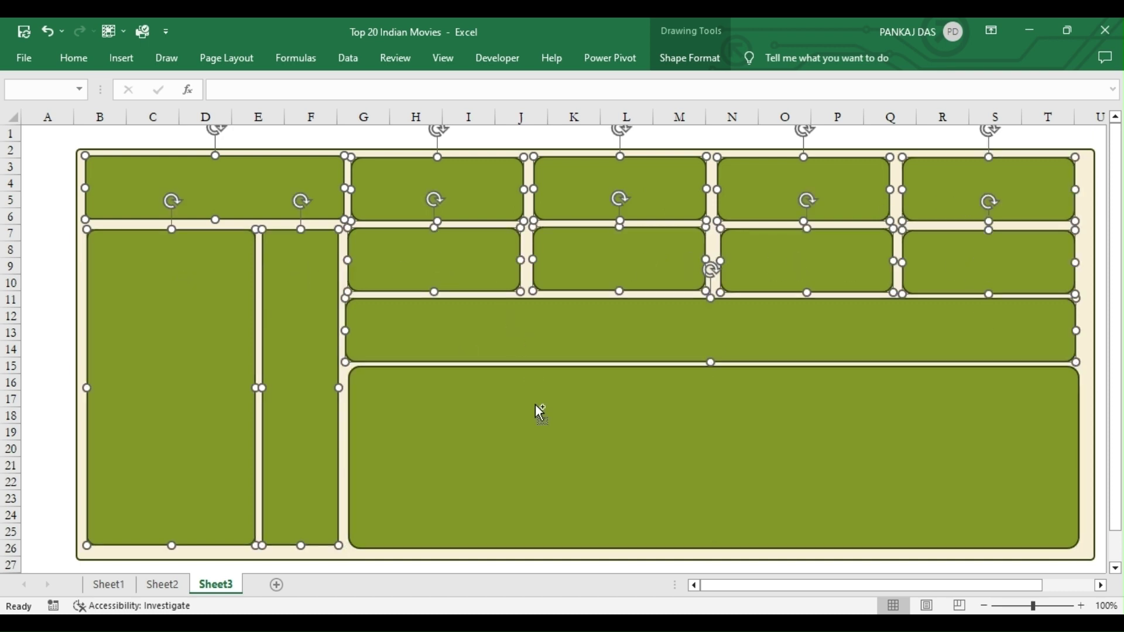
left_click(666, 453, "ctrl")
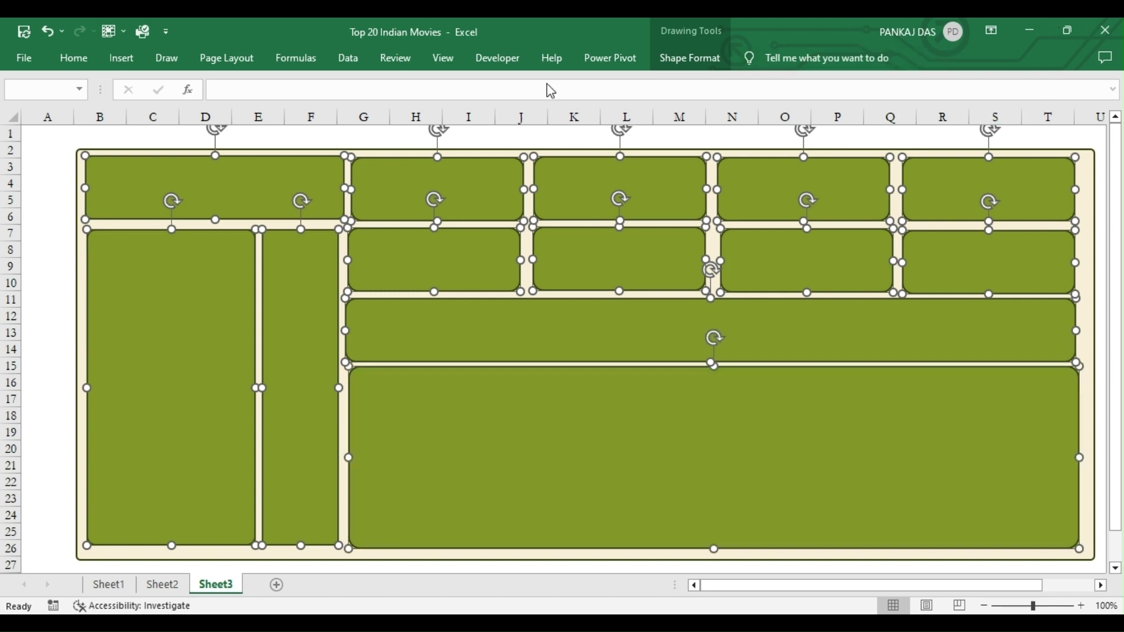
left_click(700, 59)
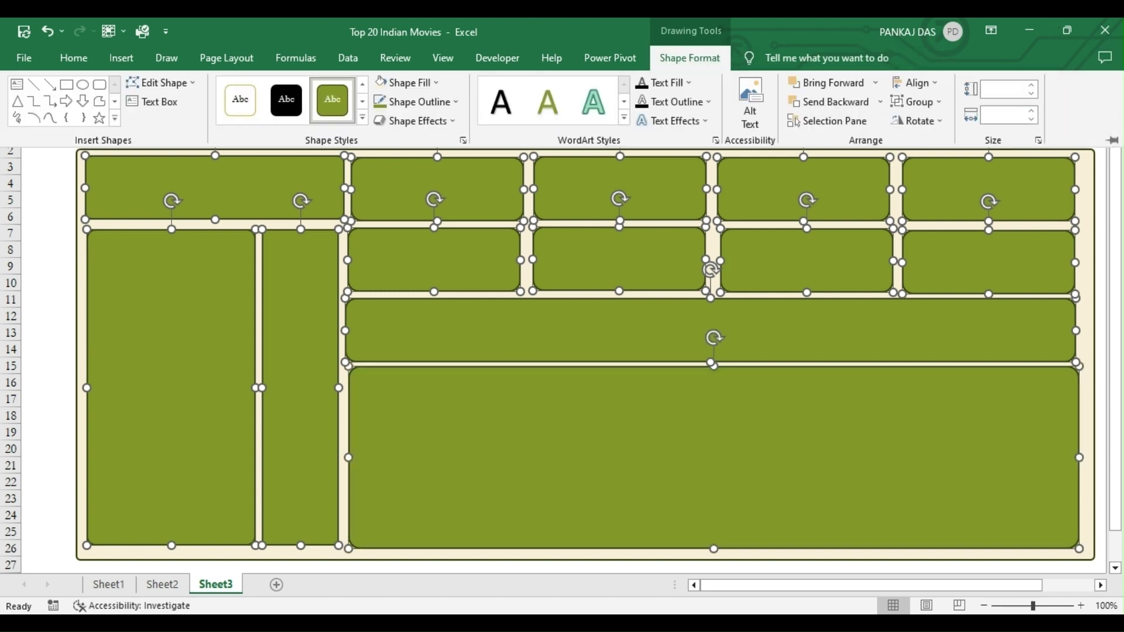
left_click(917, 102)
left_click(928, 122)
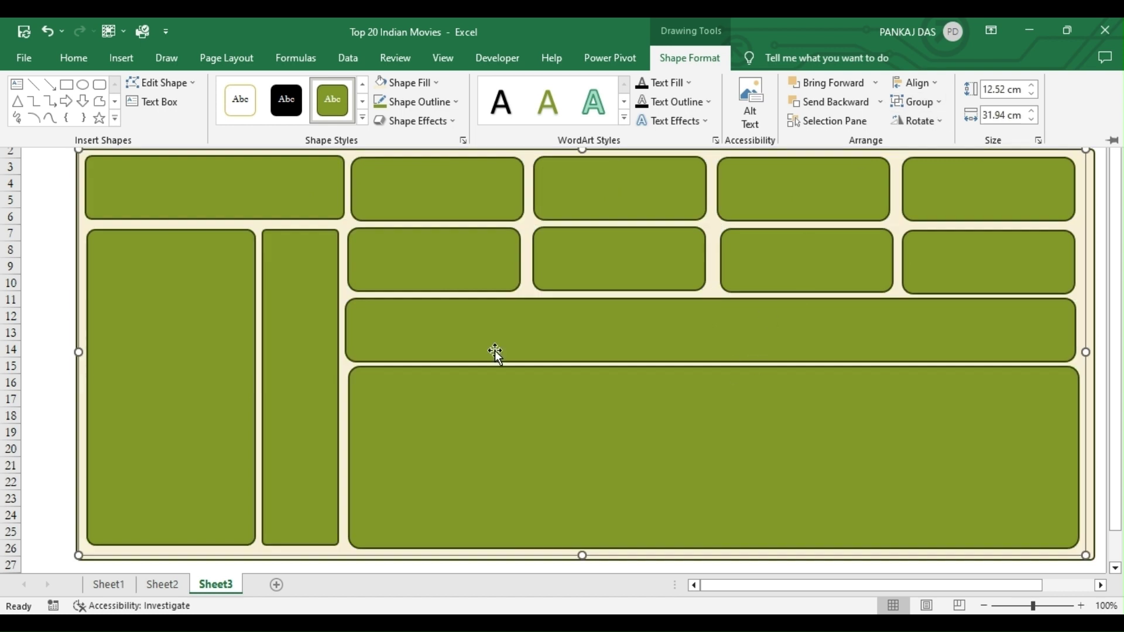
Step: Copy the grouped green boxes, without the cream background, onto a new sheet, Sheet4, with a plain white cell area
left_click(1110, 305)
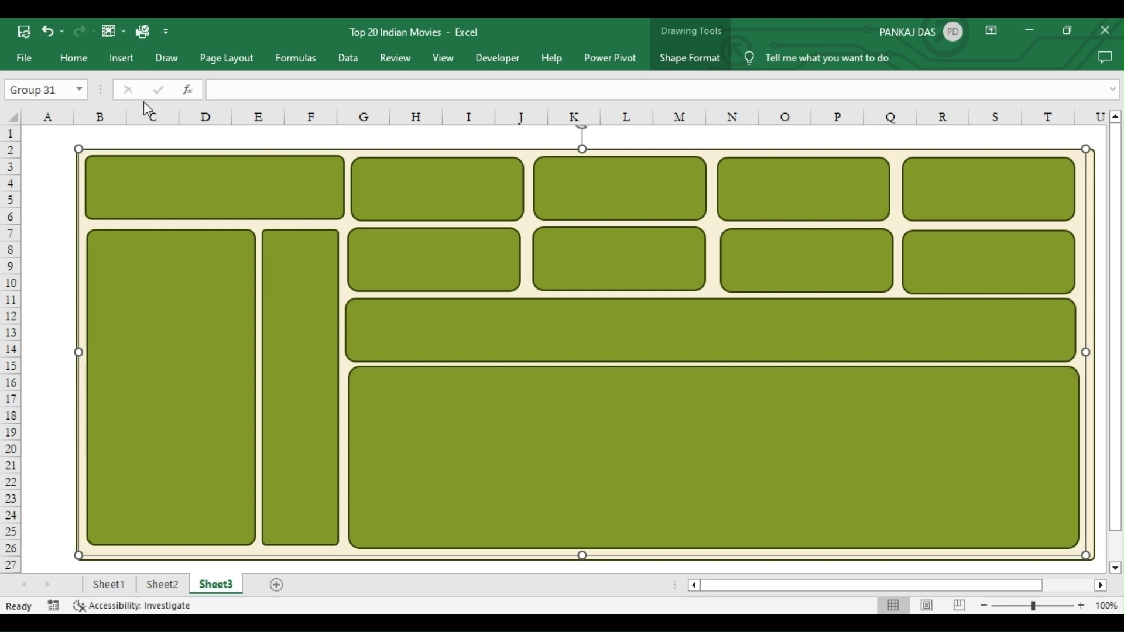
left_click(86, 156)
right_click(85, 156)
left_click(117, 213)
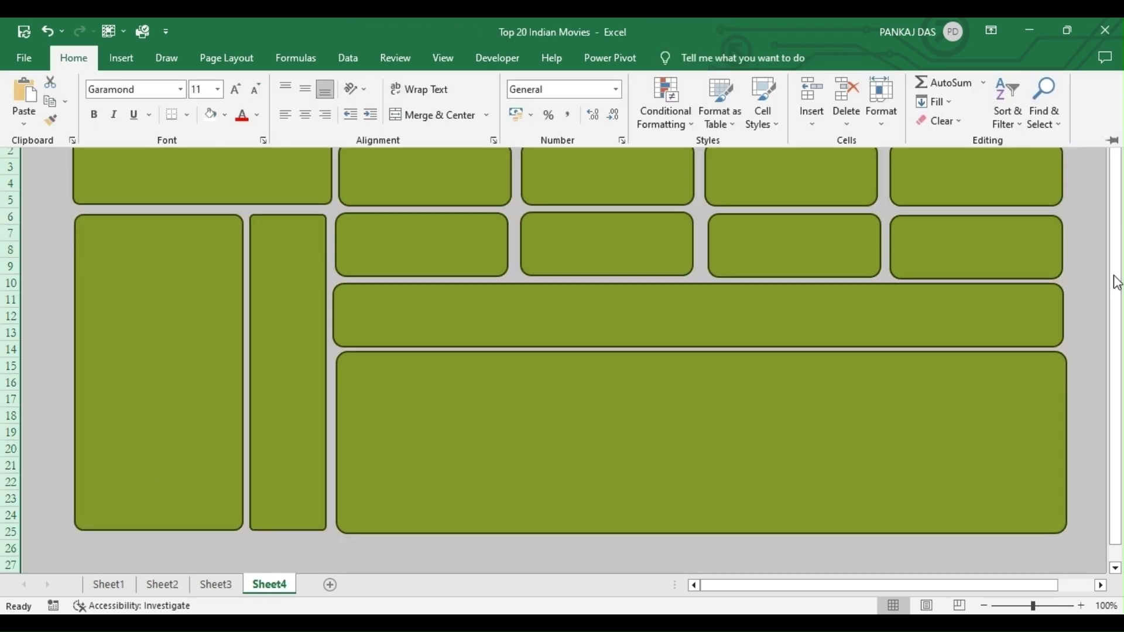
left_click(1115, 279)
left_click(1080, 165)
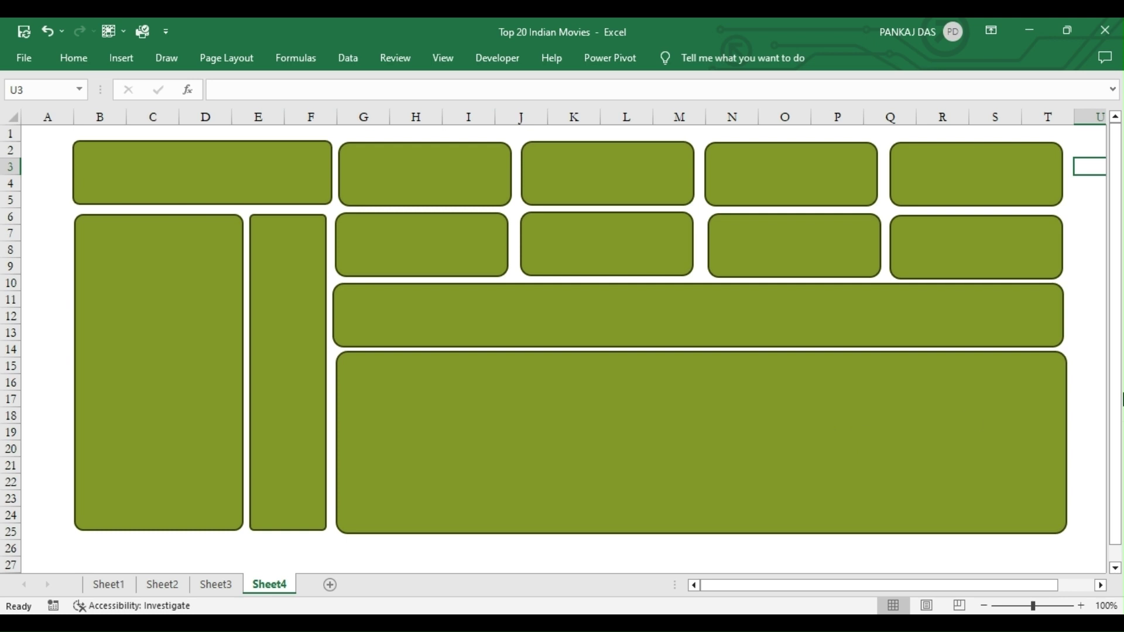
left_click(1086, 329)
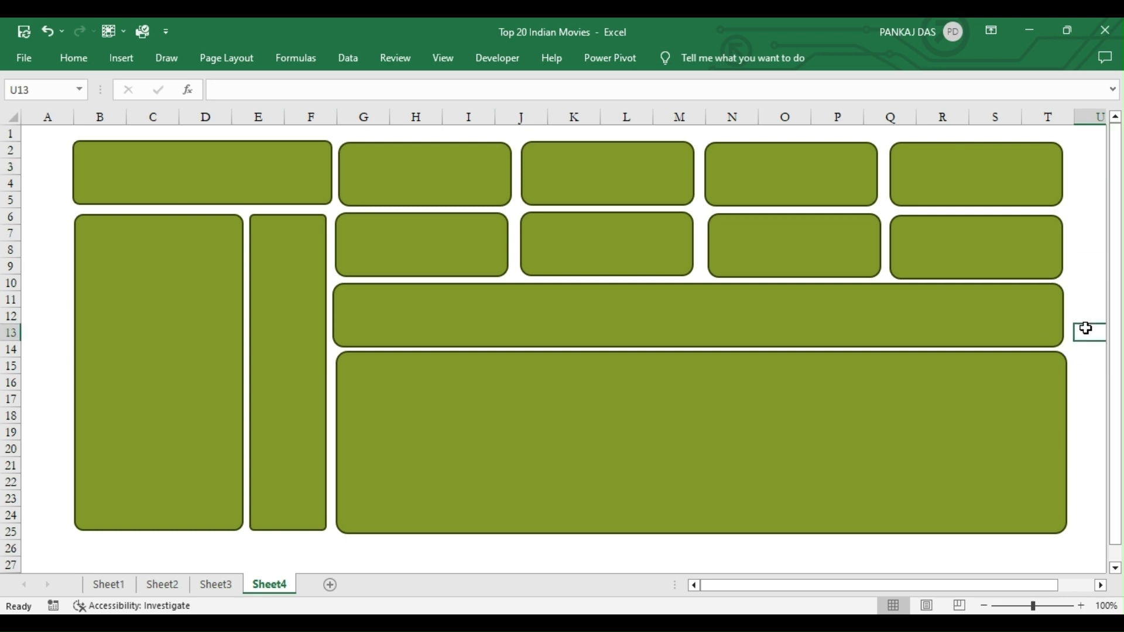